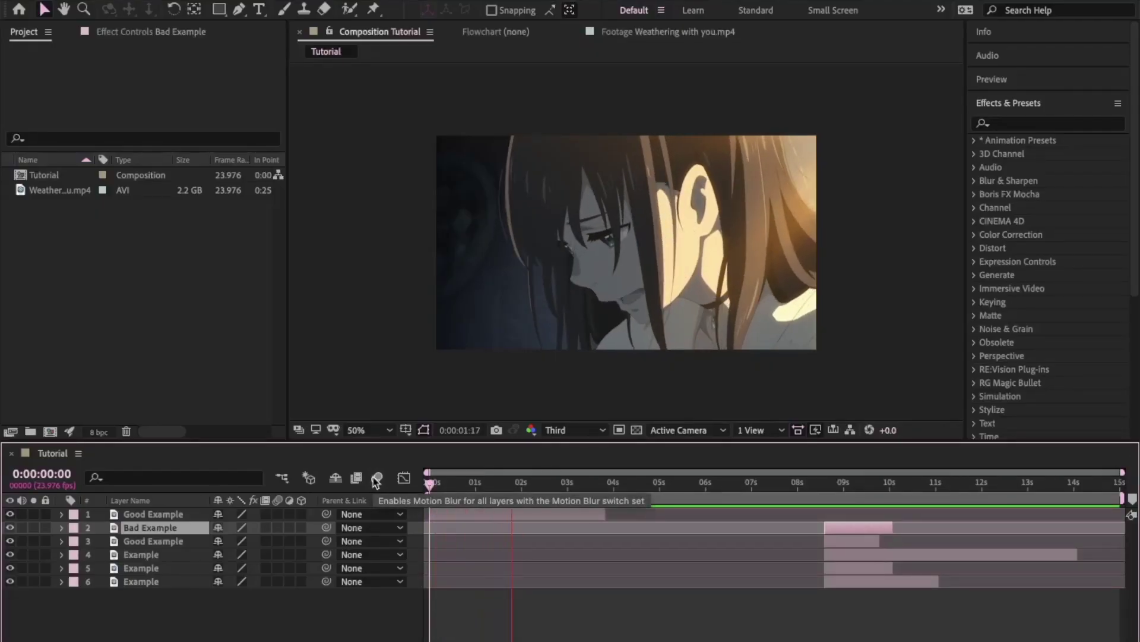
Play back the Good Example clip and scrub through the Bad Example clip to compare their motion
{"action": "key", "text": "space"}
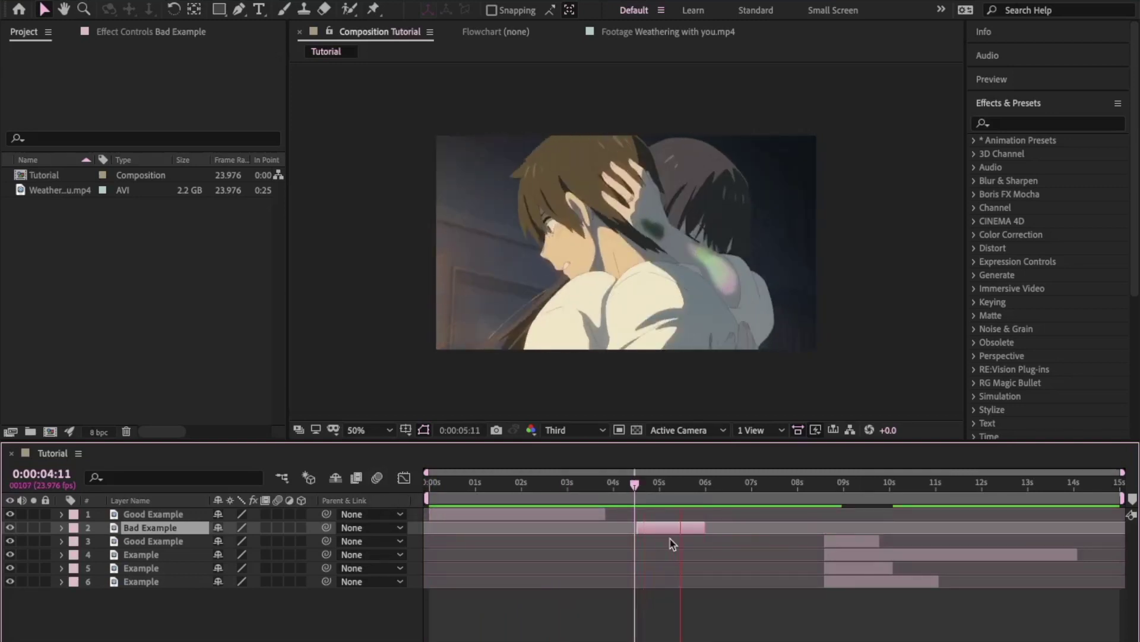
{"action": "key", "text": "Home"}
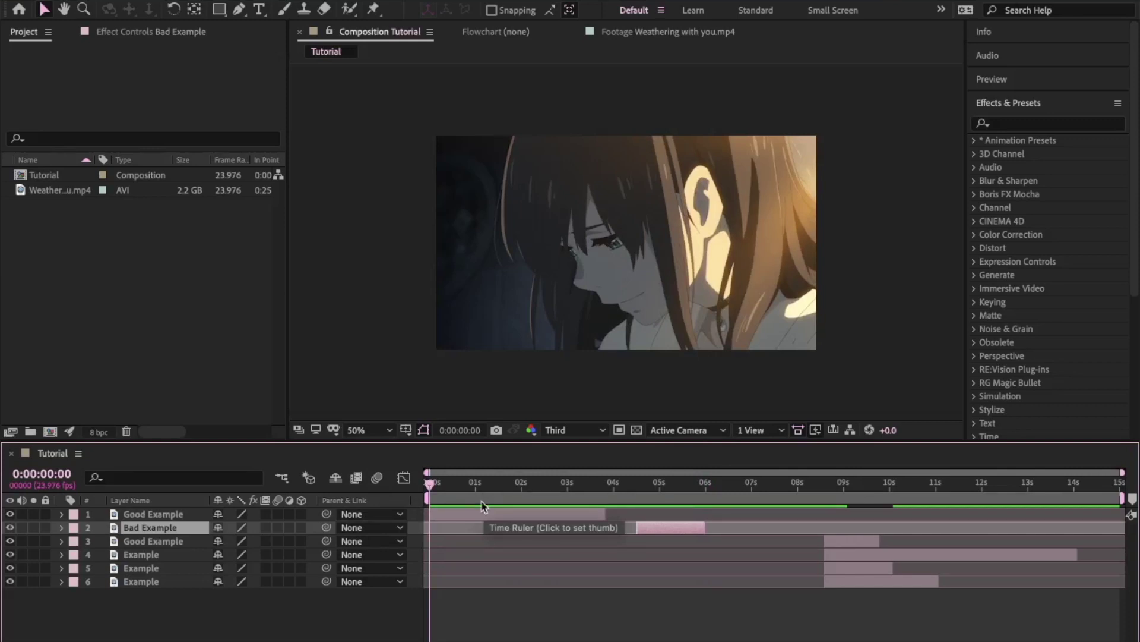
{"action": "key", "text": "space"}
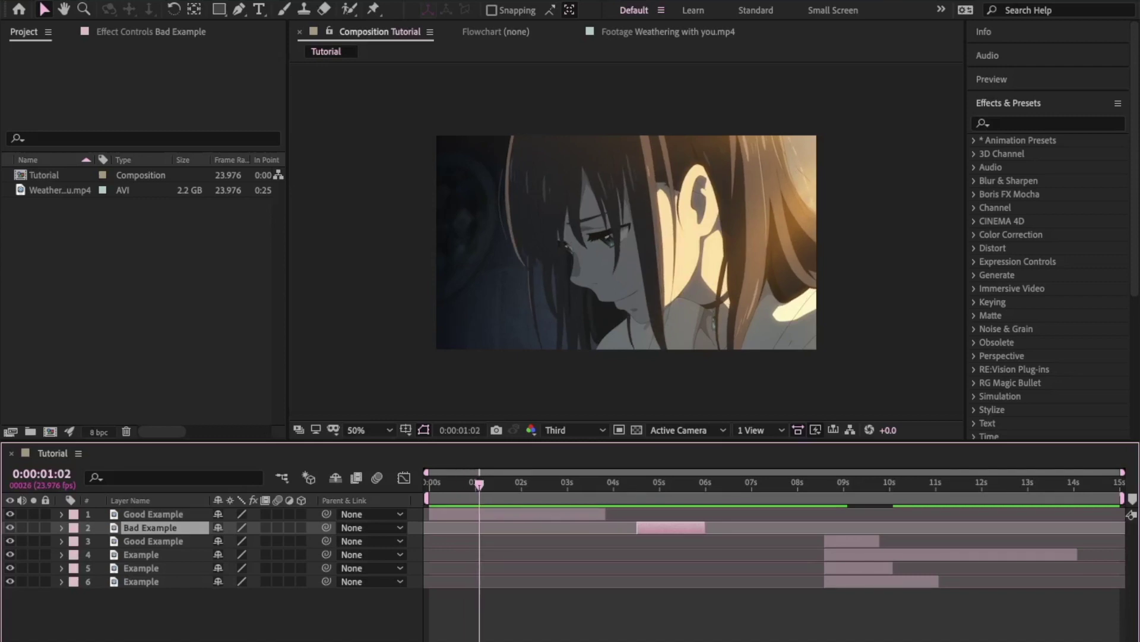
{"action": "left_click", "coordinate": [636, 483]}
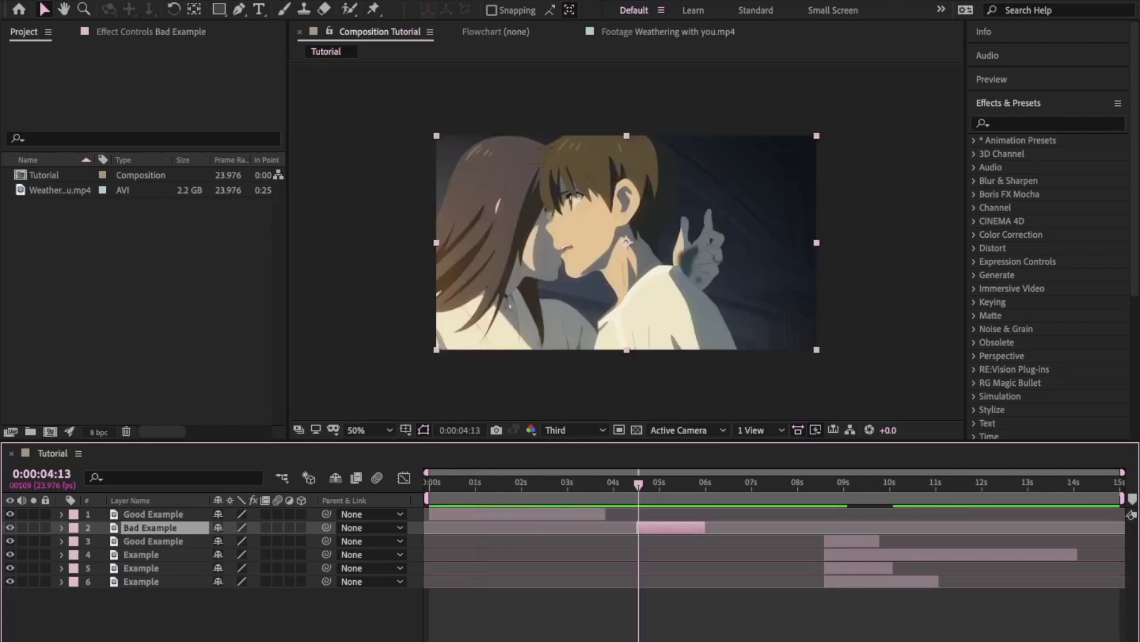
{"action": "left_click", "coordinate": [642, 484]}
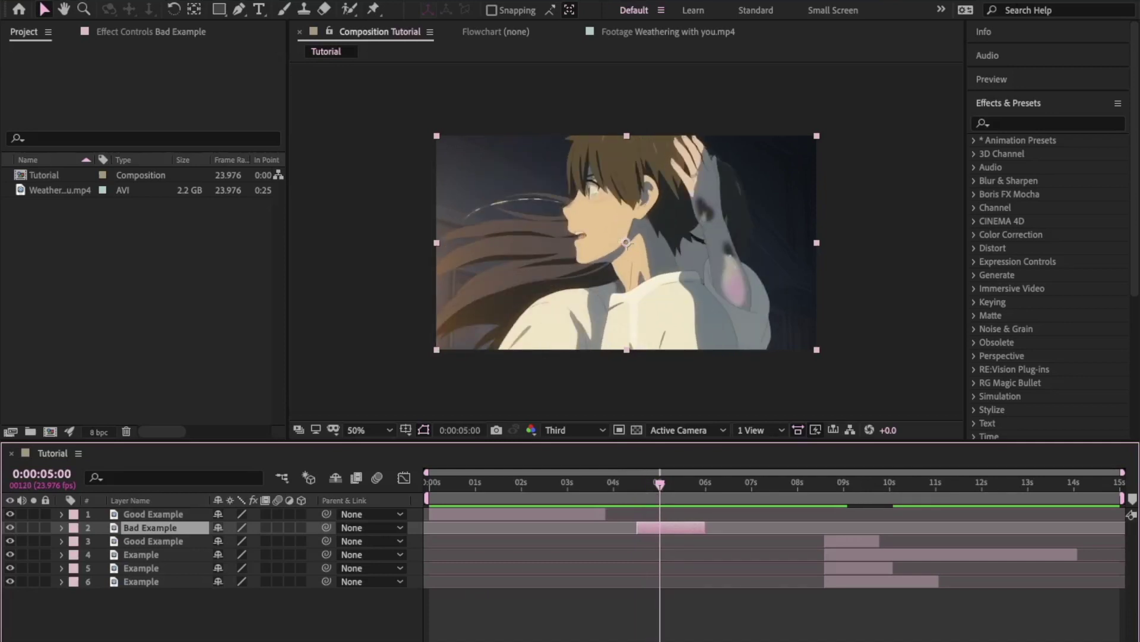
{"action": "key", "text": "Page_Up"}
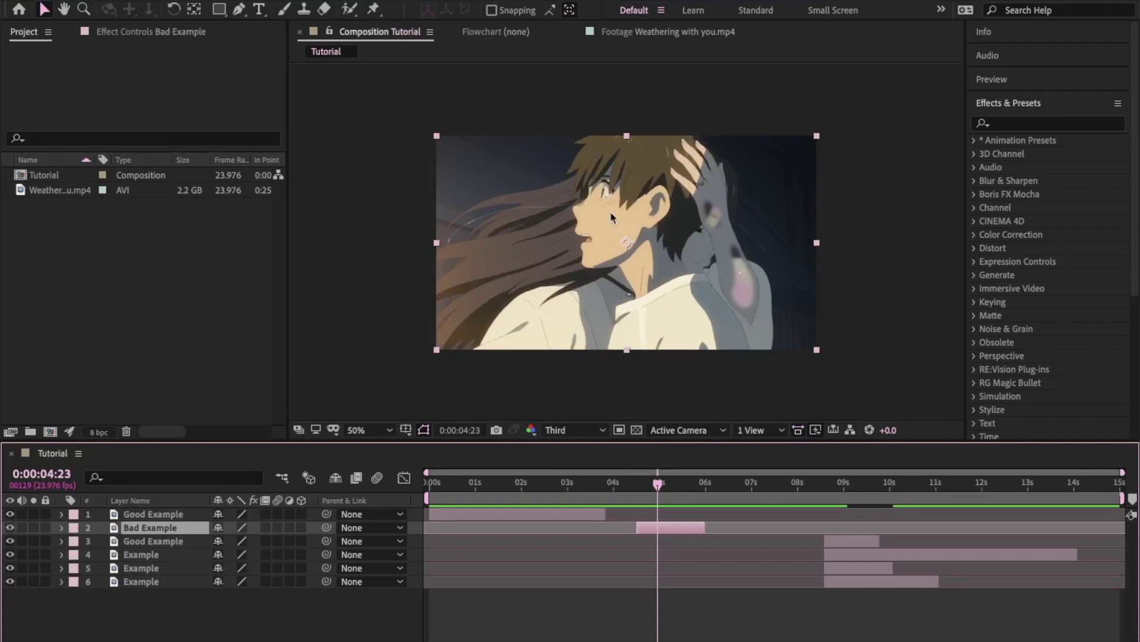
{"action": "key", "text": "i"}
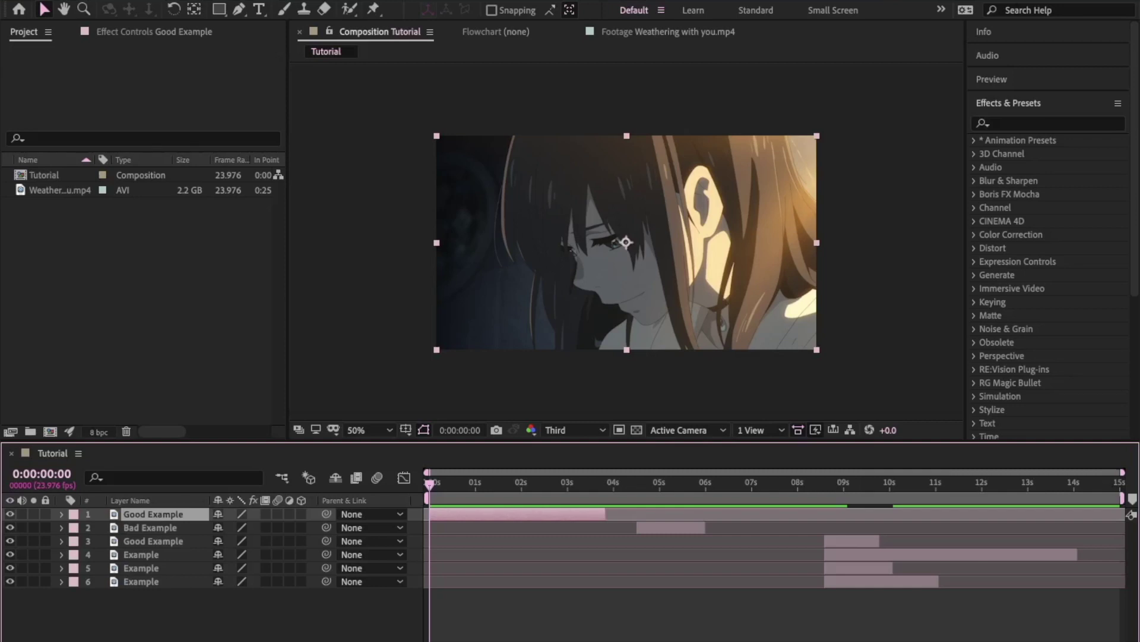
Pre-compose the first Good Example layer and apply the Twixtor effect to the new precomp
{"action": "key", "text": "ctrl+shift+c"}
{"action": "key", "text": "Return"}
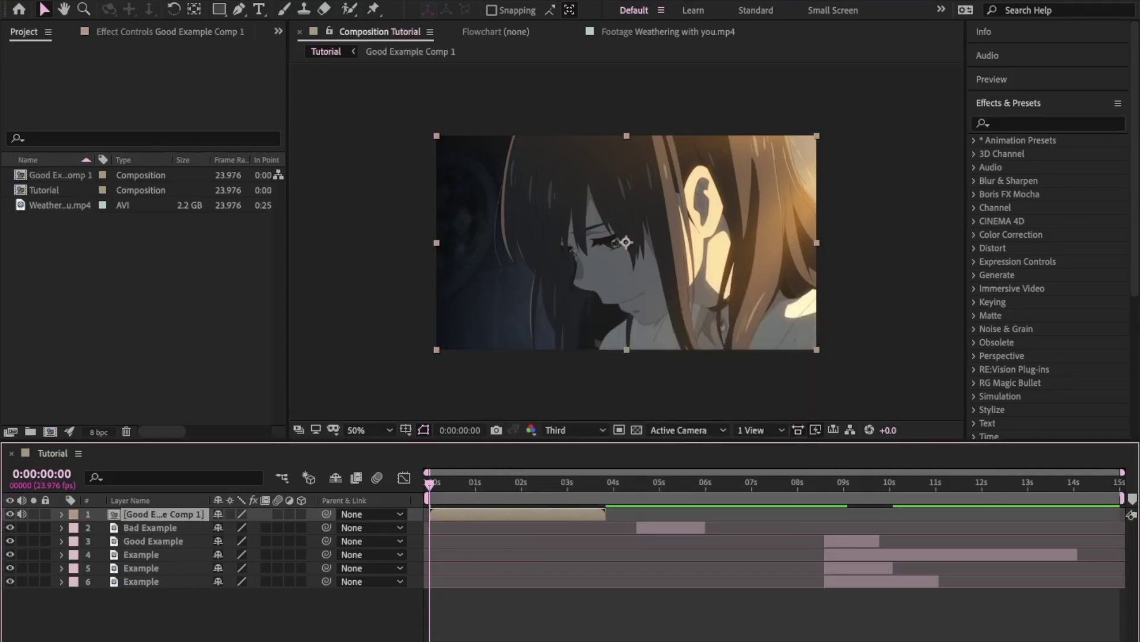
{"action": "key", "text": "ctrl+5"}
{"action": "type", "text": "tw"}
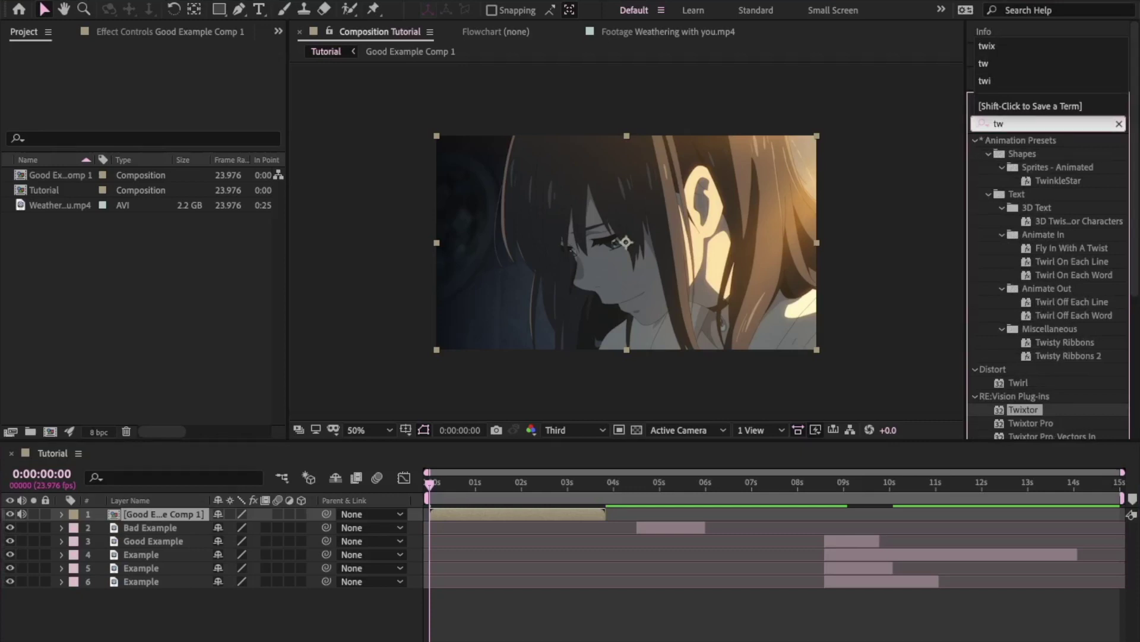
{"action": "double_click", "coordinate": [1024, 410]}
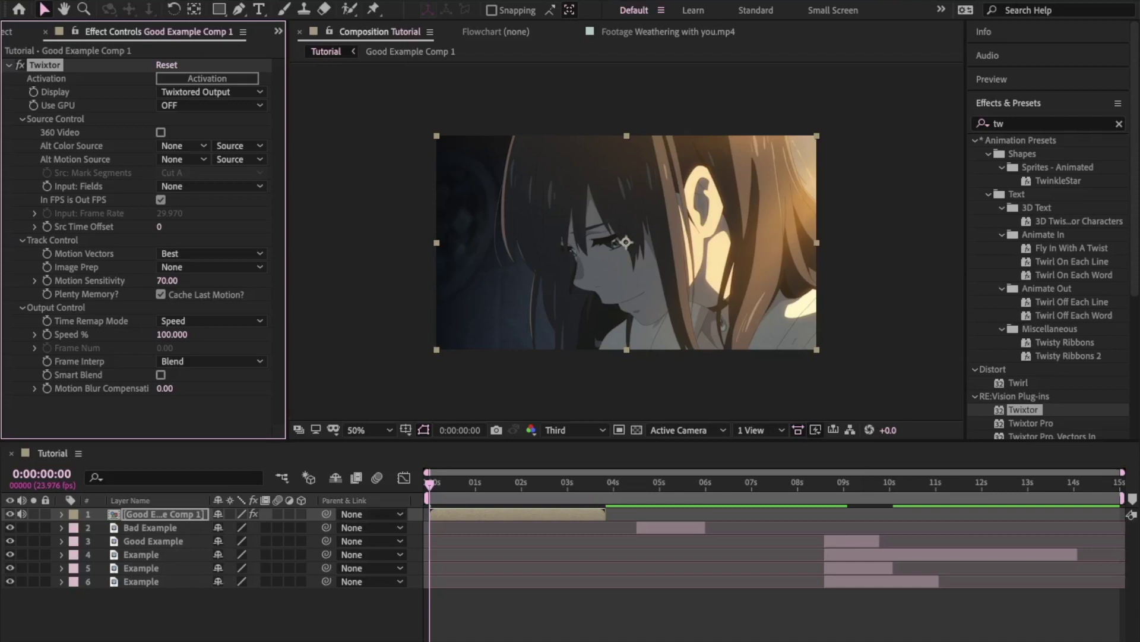
Turn off In FPS is Out FPS in Twixtor and set the input frame rate to 7
{"action": "left_click_drag", "start_coordinate": [469, 484], "coordinate": [430, 484]}
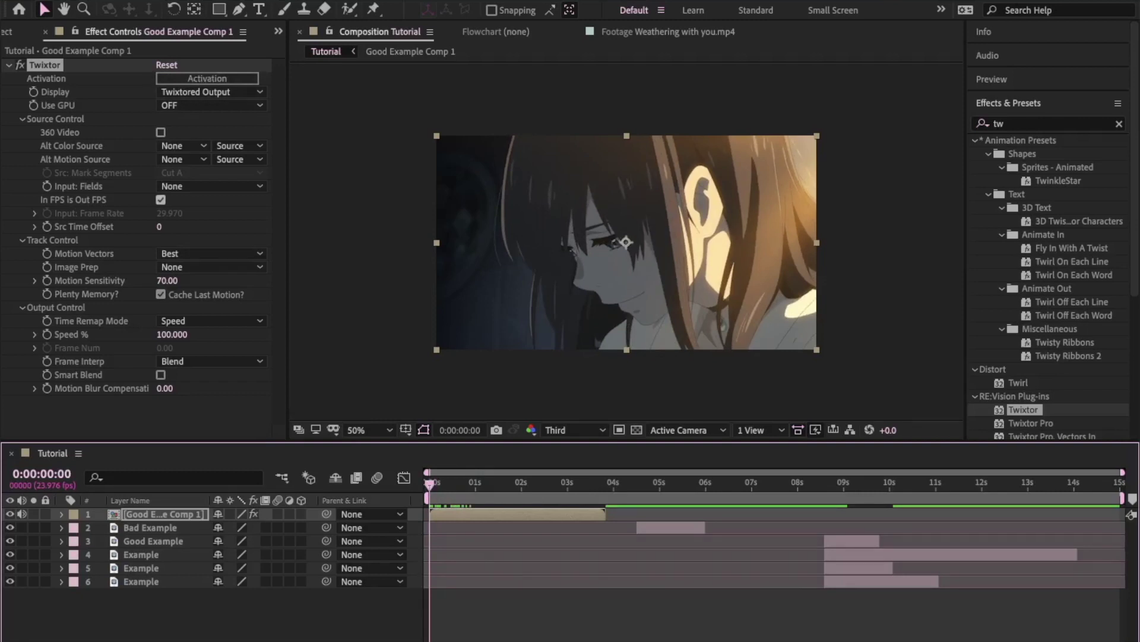
{"action": "left_click", "coordinate": [161, 200]}
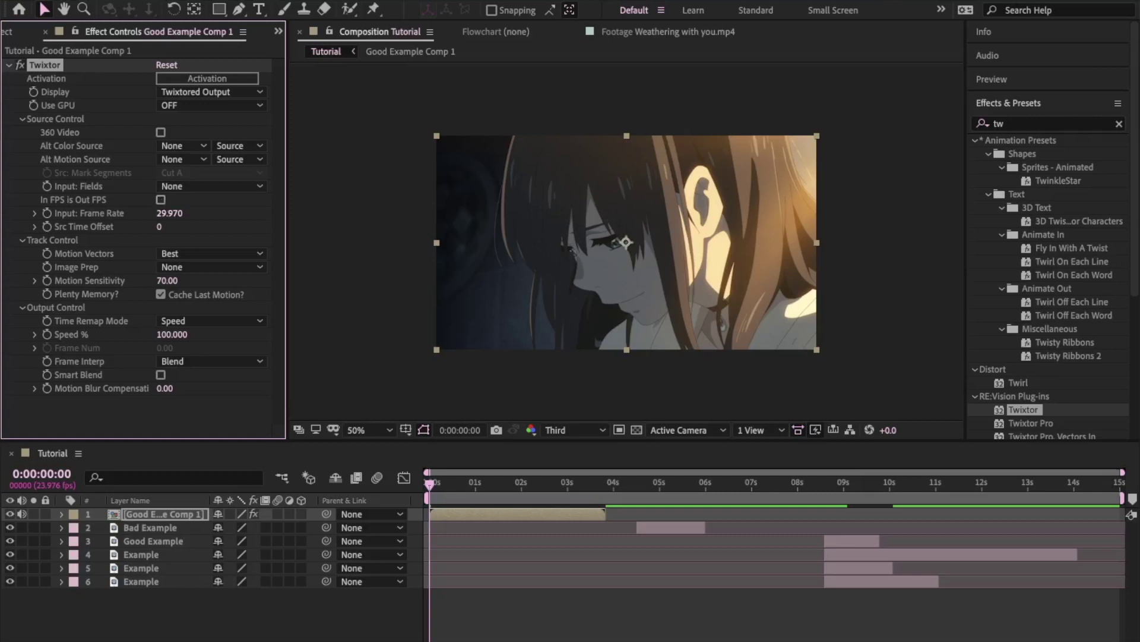
{"action": "left_click", "coordinate": [169, 213]}
{"action": "type", "text": "7"}
{"action": "key", "text": "Return"}
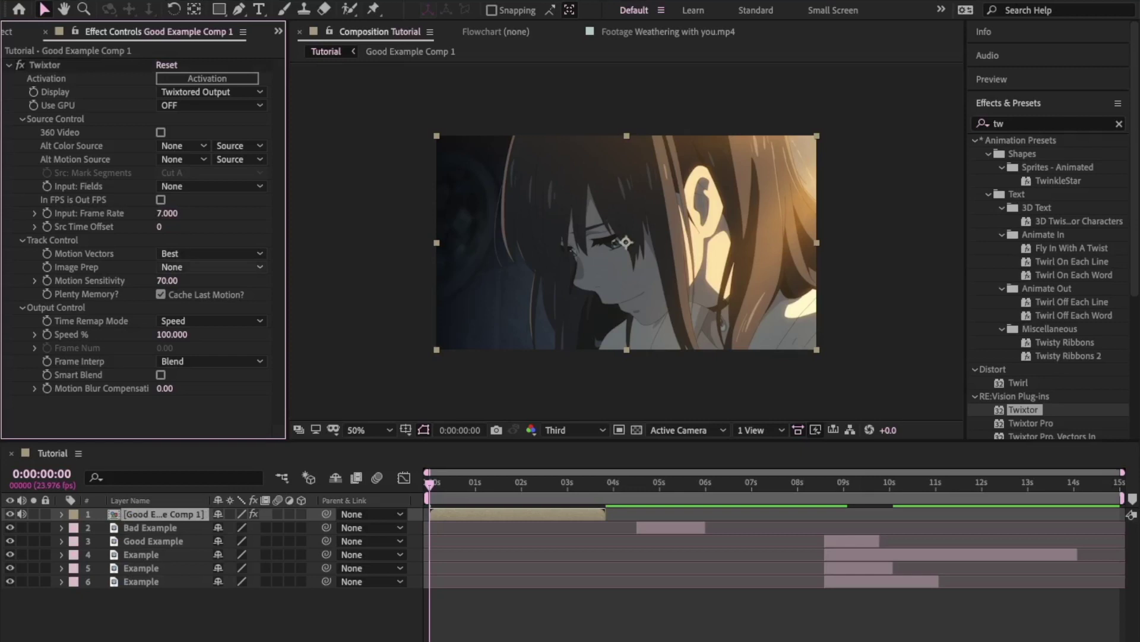
Set Twixtor's Image Prep to Contrast/Edge Enhance and Frame Interp to Motion Weighted Blend, with Smart Blend enabled
{"action": "left_click", "coordinate": [211, 266]}
{"action": "left_click", "coordinate": [232, 302]}
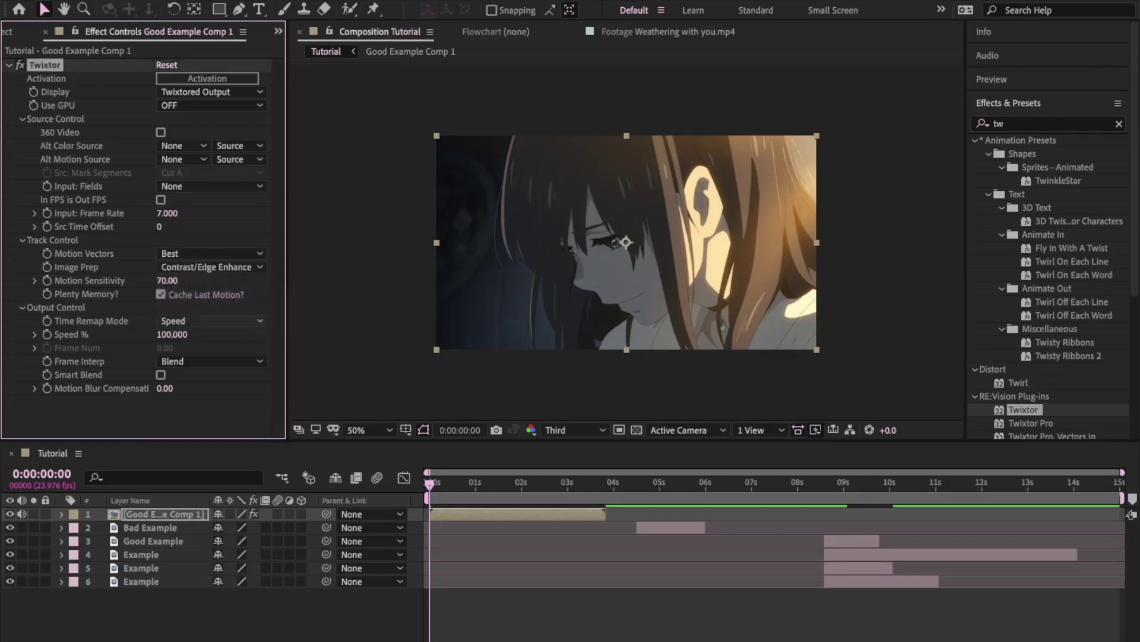
{"action": "left_click", "coordinate": [210, 361]}
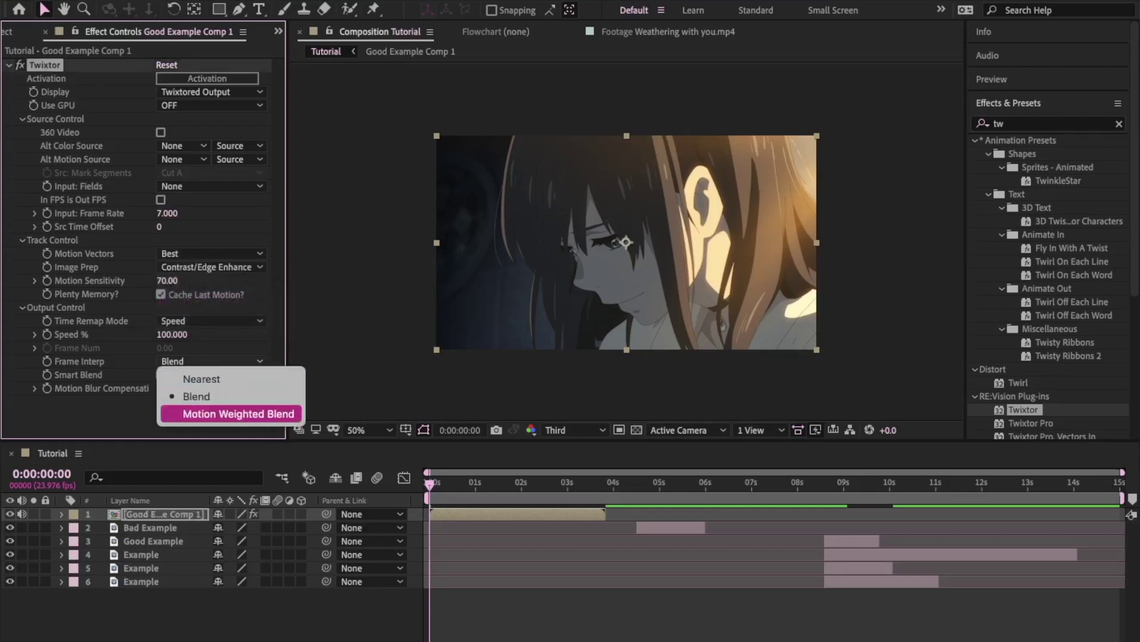
{"action": "left_click", "coordinate": [211, 414]}
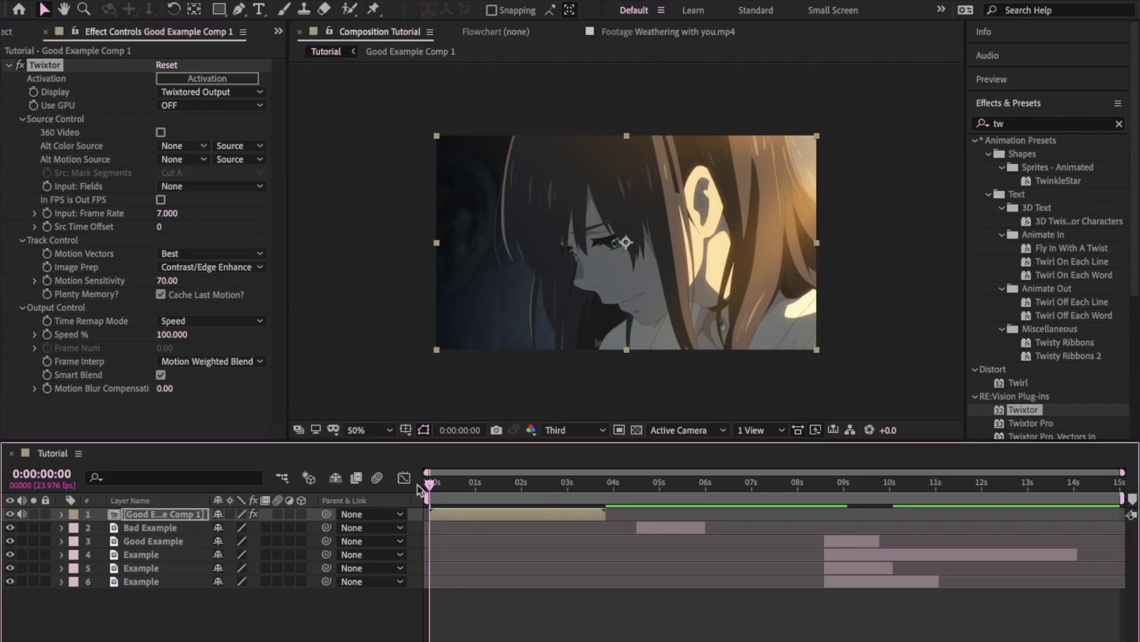
Preview the Good Example precomp with the Twixtor settings applied
{"action": "key", "text": "space"}
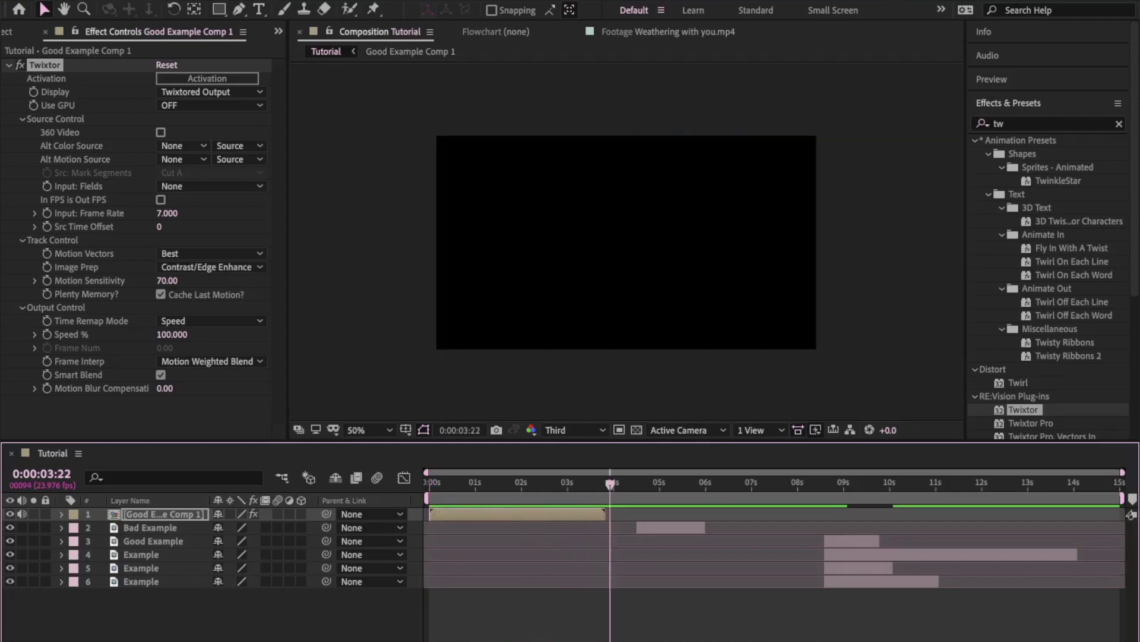
{"action": "key", "text": "space"}
{"action": "left_click", "coordinate": [485, 483]}
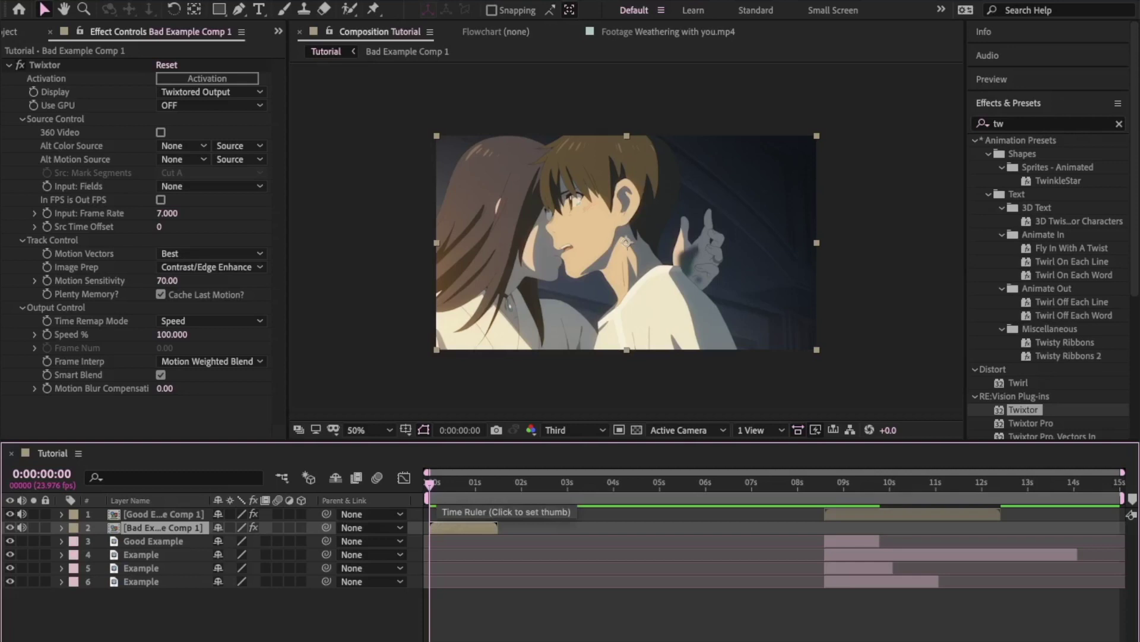
Preview the Bad Example precomp and scrub through its first frames to inspect the Twixtor result
{"action": "key", "text": "space"}
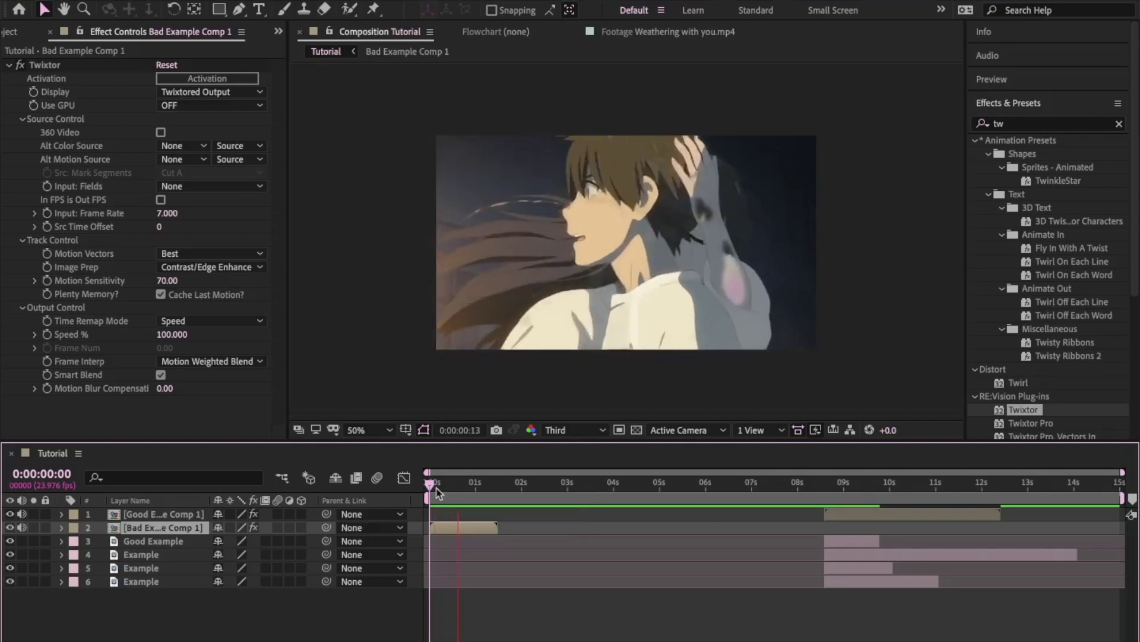
{"action": "mouse_move", "coordinate": [436, 488]}
{"action": "left_mouse_down"}
{"action": "mouse_move", "coordinate": [462, 488]}
{"action": "mouse_move", "coordinate": [451, 486]}
{"action": "left_mouse_up"}
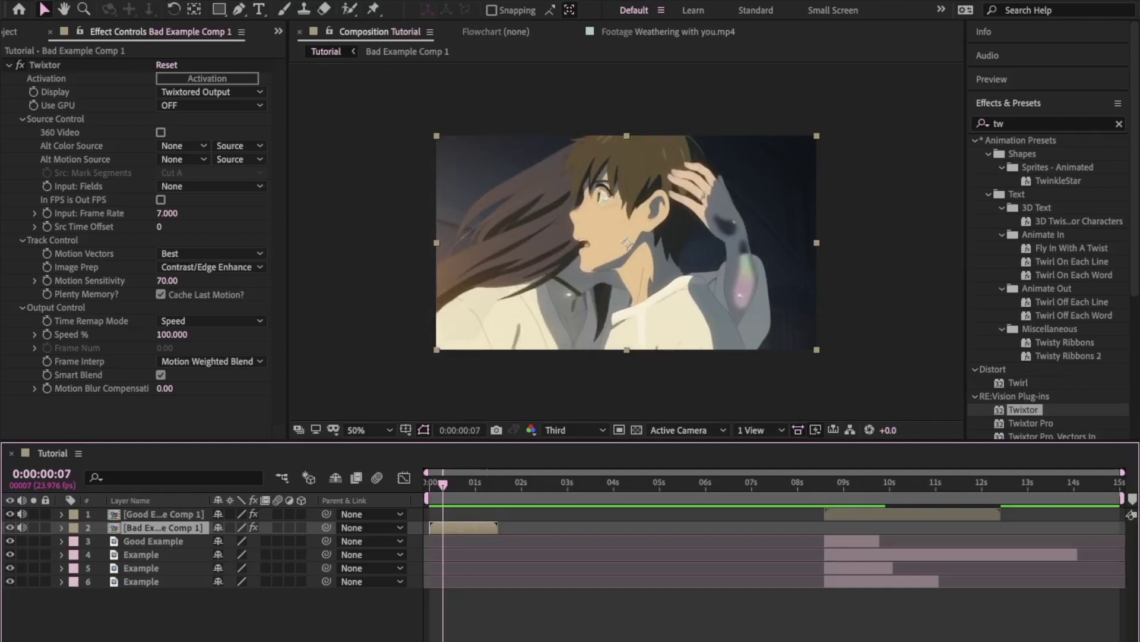
{"action": "left_click_drag", "start_coordinate": [439, 488], "coordinate": [449, 487]}
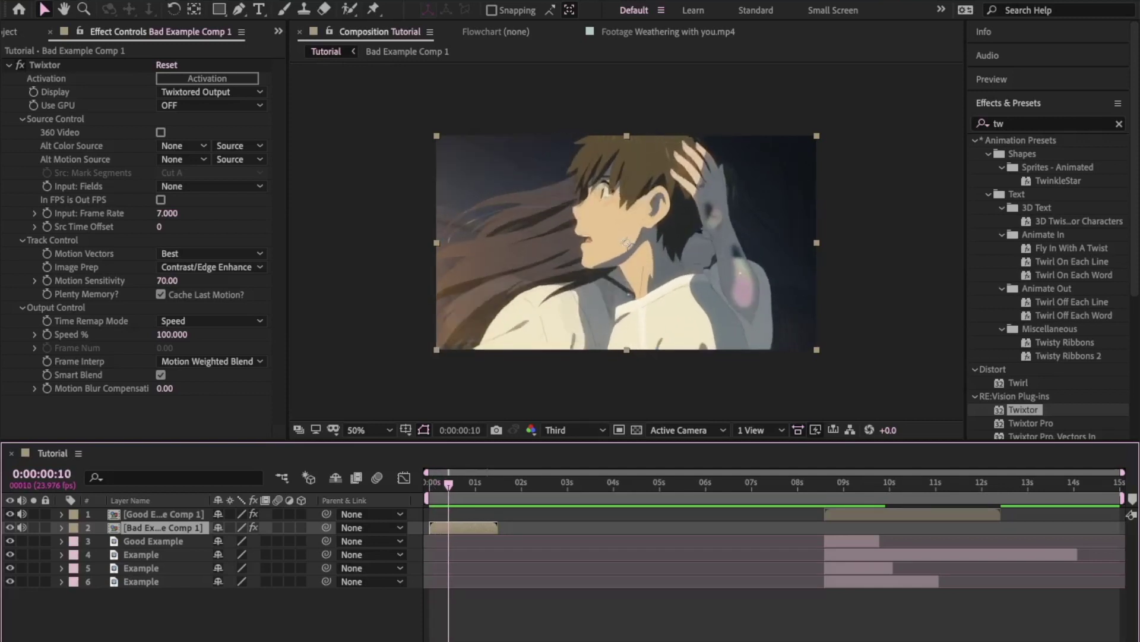
{"action": "left_click_drag", "start_coordinate": [443, 486], "coordinate": [430, 486]}
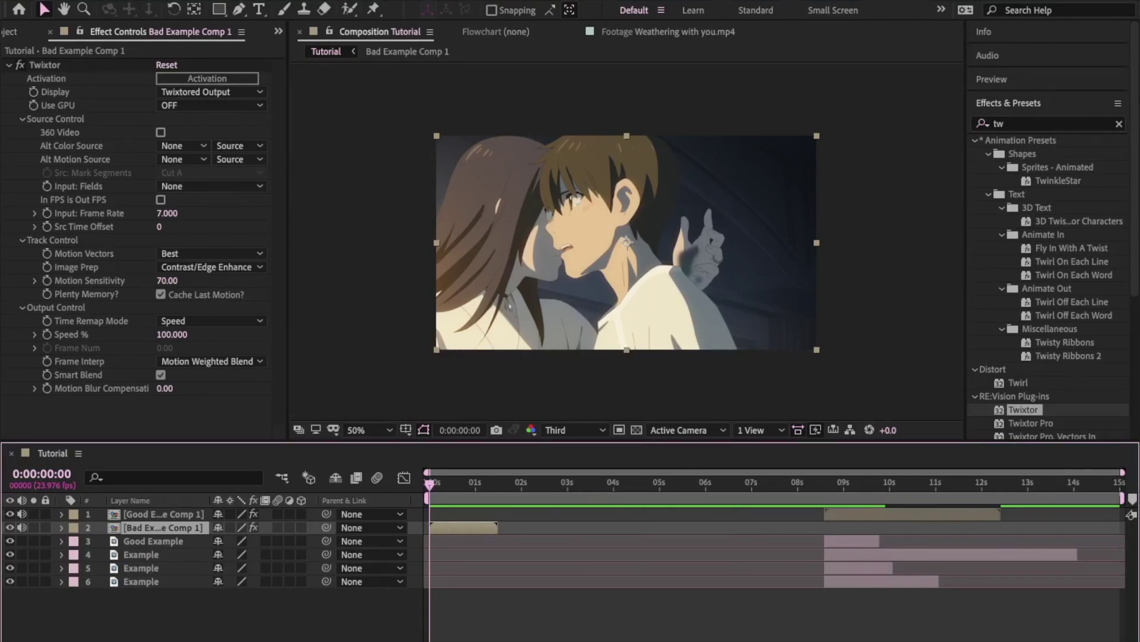
Set the Twixtor input frame rate of the Bad Example precomp to 12
{"action": "left_click", "coordinate": [167, 213]}
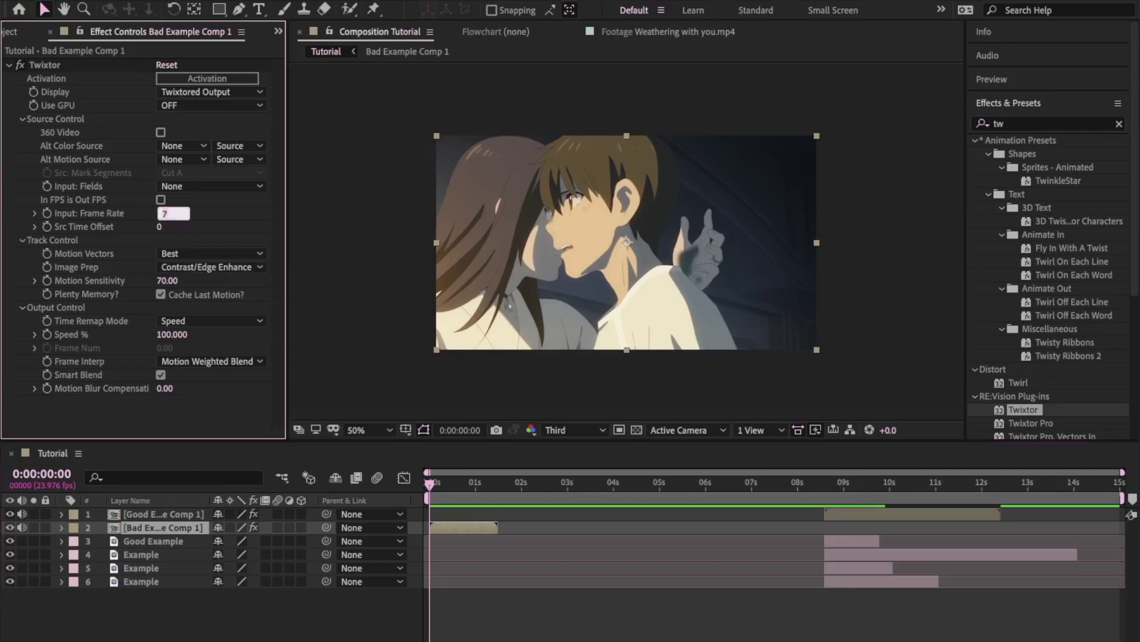
{"action": "type", "text": "12"}
{"action": "key", "text": "Return"}
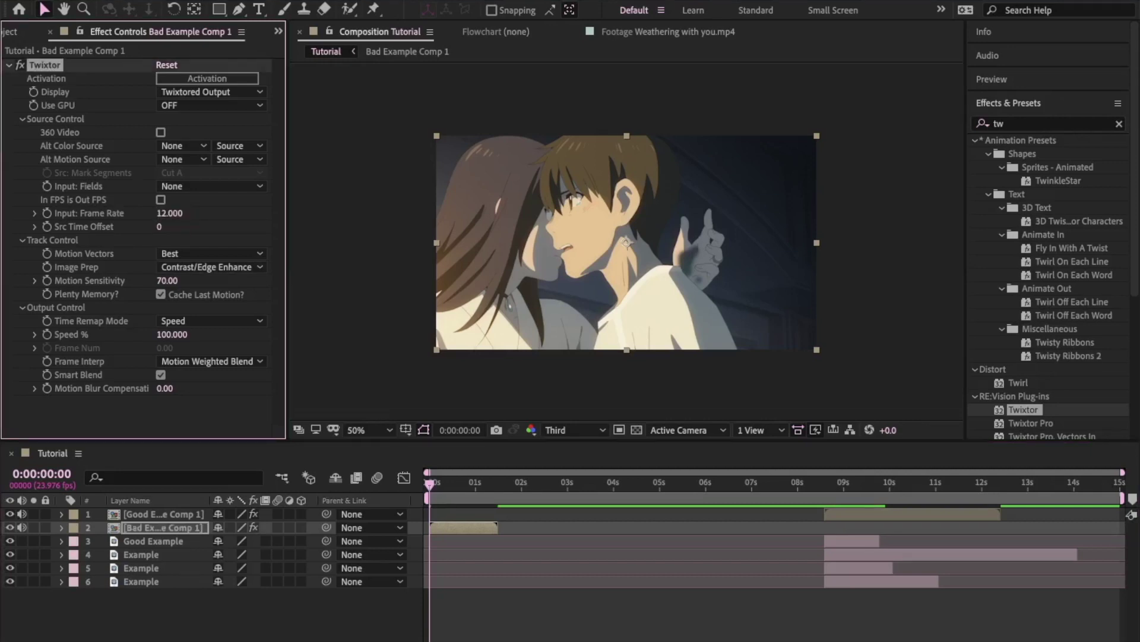
Replay the Bad Example precomp and step through its frames to check for warping at the new frame rate
{"action": "key", "text": "space"}
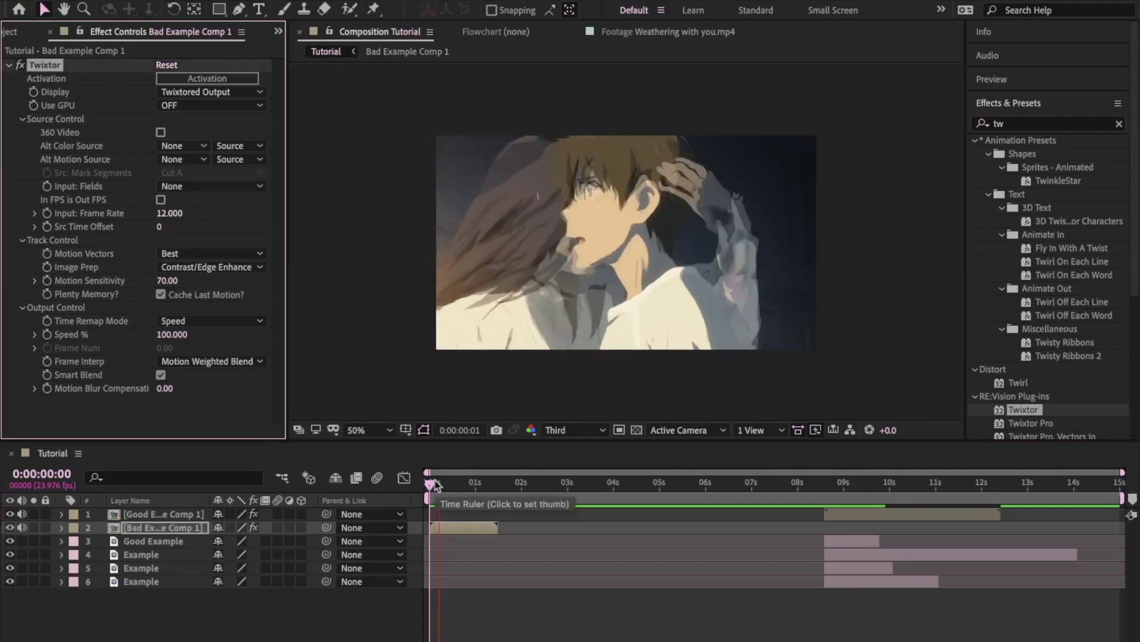
{"action": "left_click_drag", "start_coordinate": [468, 484], "coordinate": [439, 483]}
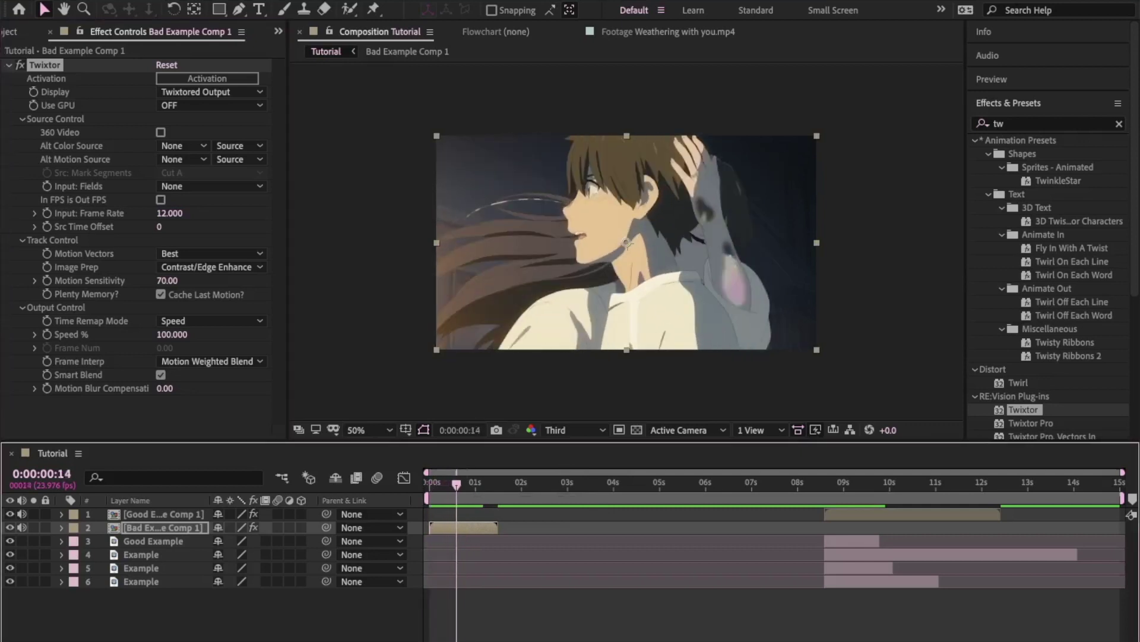
{"action": "left_click_drag", "start_coordinate": [466, 484], "coordinate": [429, 491]}
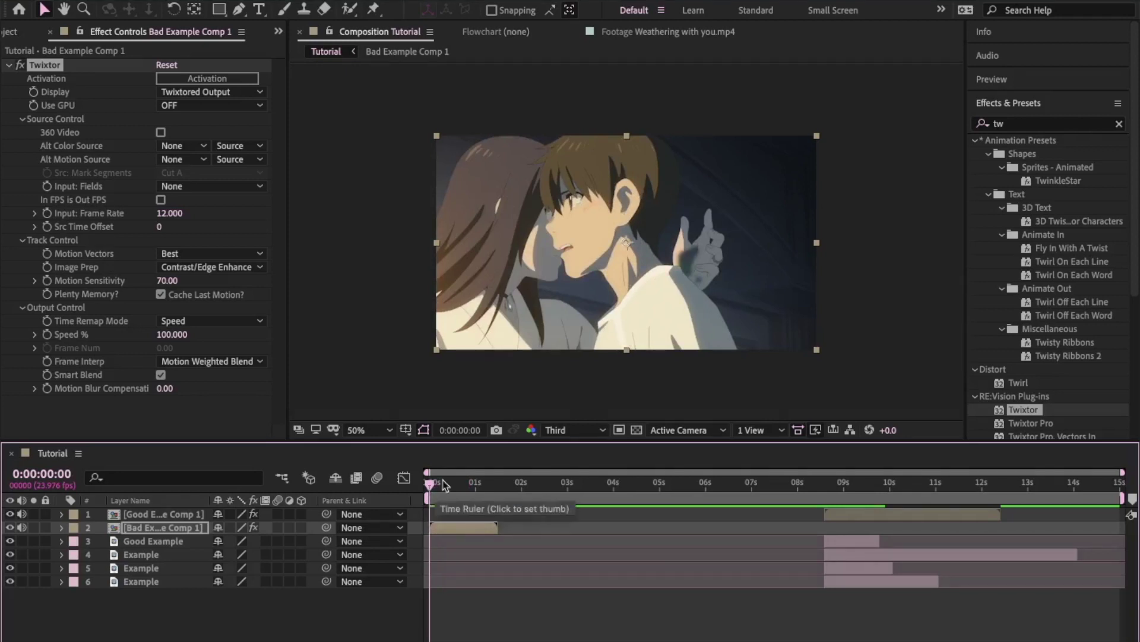
{"action": "key", "text": "space"}
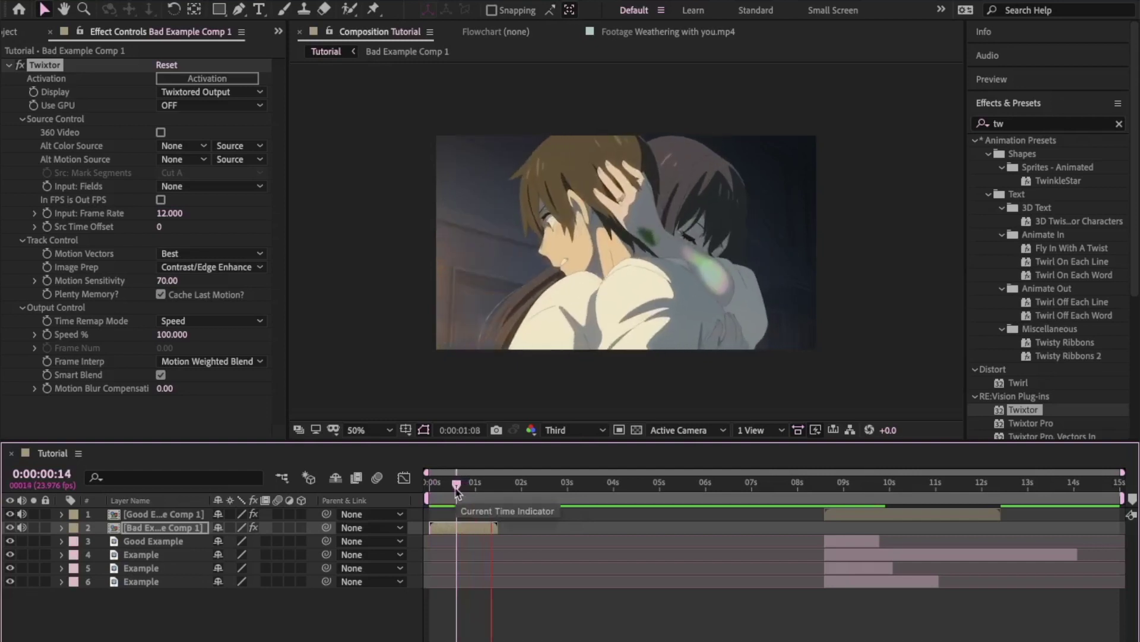
{"action": "key", "text": "Page_Up"}
{"action": "key", "text": "Page_Up"}
{"action": "key", "text": "Page_Up"}
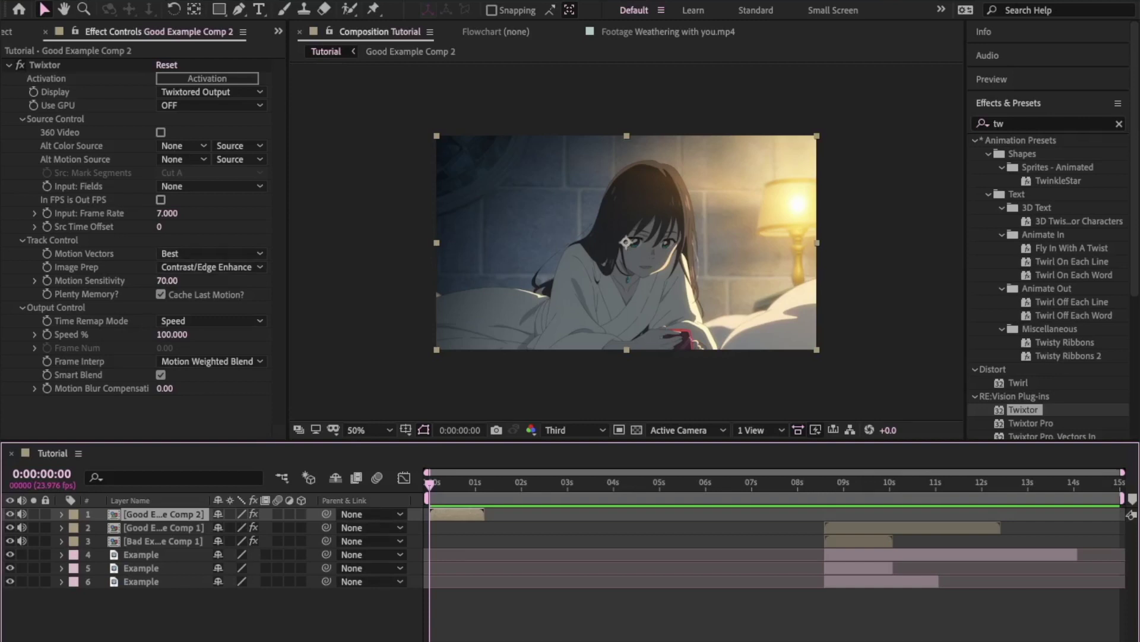
Start keyframing Twixtor's Speed % on Good Example Comp 2 and place the first keyframe at 0:00:00:00, one frame before the clip
{"action": "left_click", "coordinate": [47, 334]}
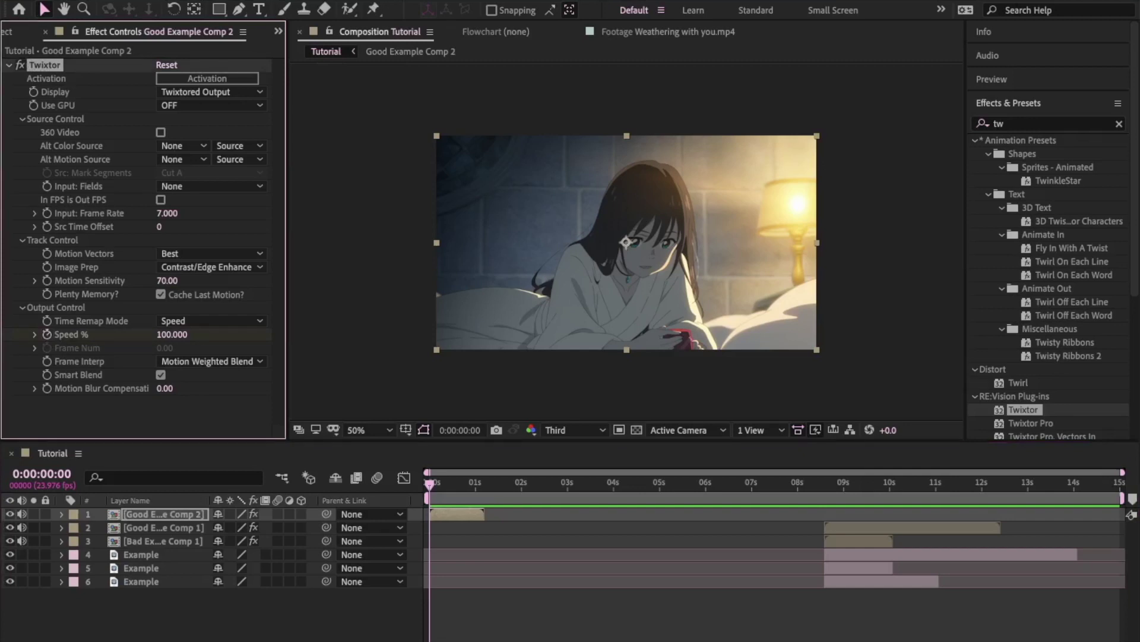
{"action": "left_click", "coordinate": [436, 516]}
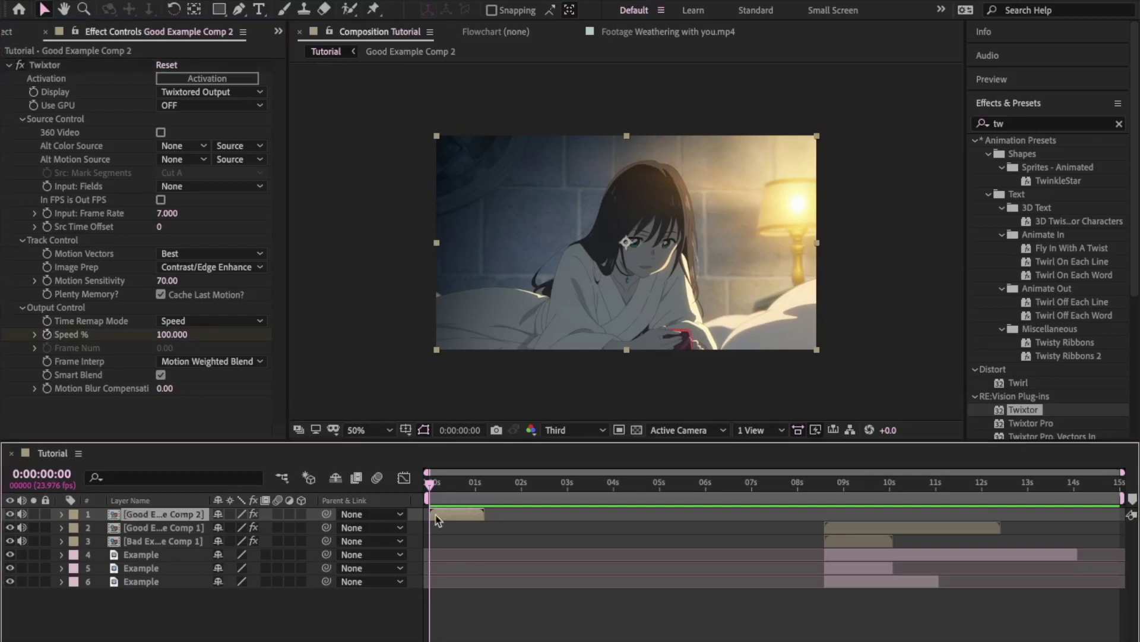
{"action": "key", "text": "u"}
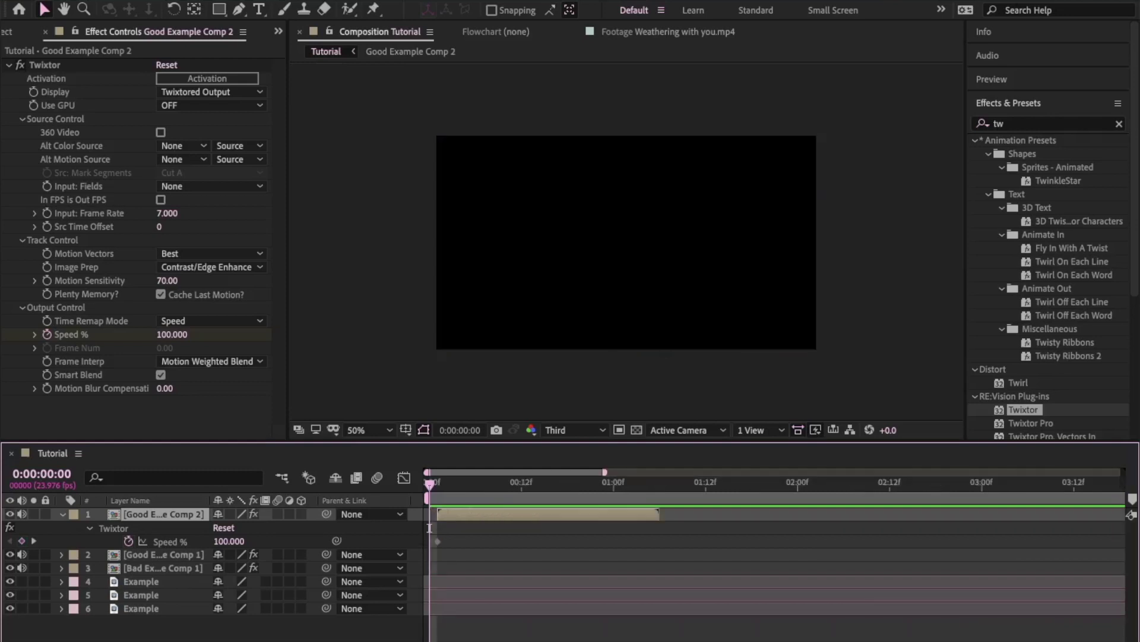
{"action": "left_click", "coordinate": [438, 541]}
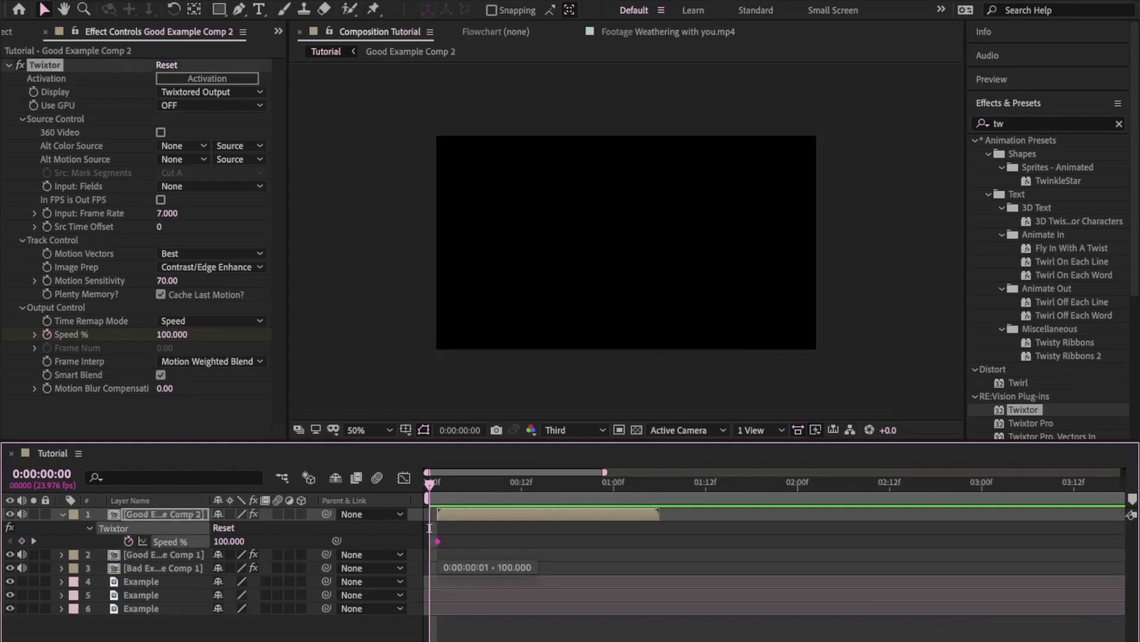
{"action": "left_click_drag", "start_coordinate": [438, 541], "coordinate": [429, 542]}
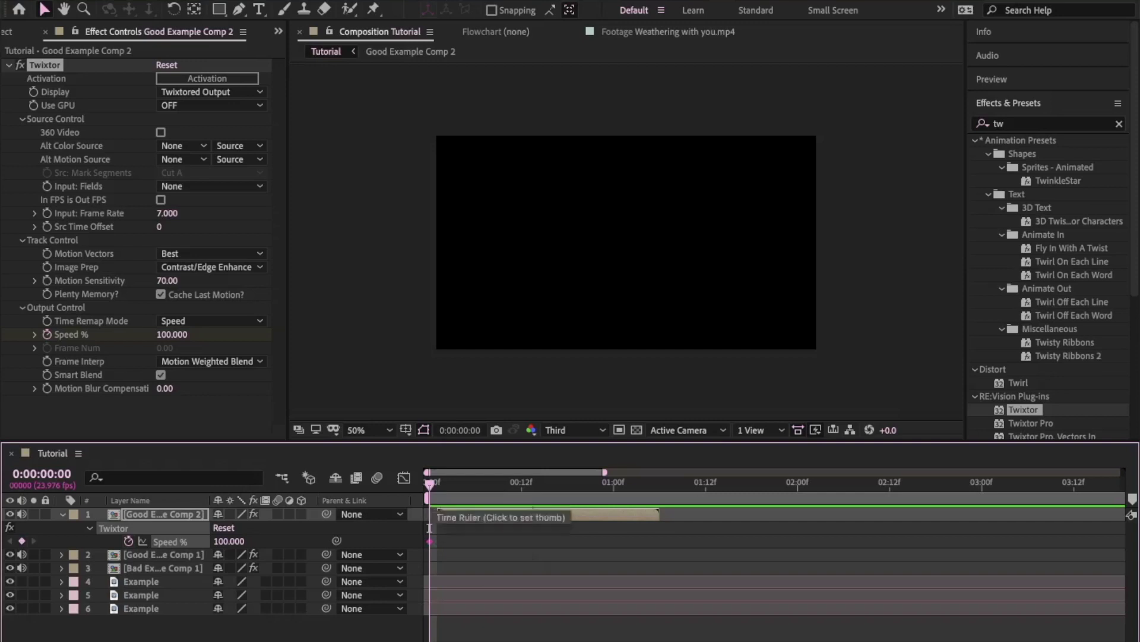
Add a Speed % keyframe of 20 at 0:00:00:01, one frame after the first keyframe
{"action": "key", "text": "Page_Down"}
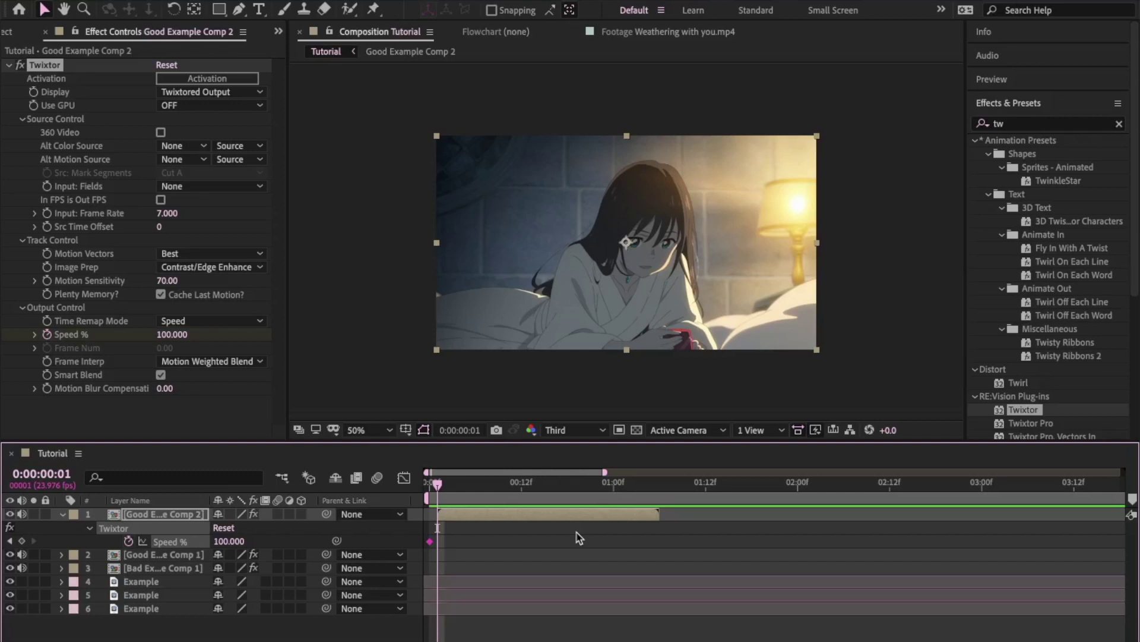
{"action": "left_click", "coordinate": [21, 541]}
{"action": "left_click", "coordinate": [229, 541]}
{"action": "type", "text": "20"}
{"action": "key", "text": "Return"}
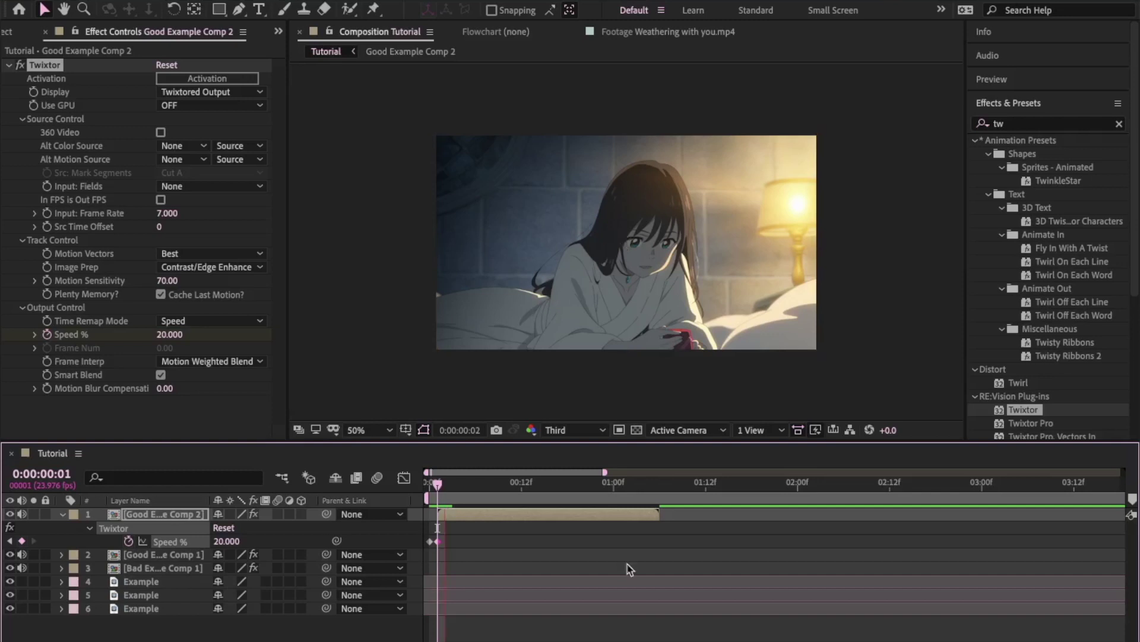
Enable time remapping on the Good Example Comp 2 layer so it can run longer, and preview it
{"action": "key", "text": "space"}
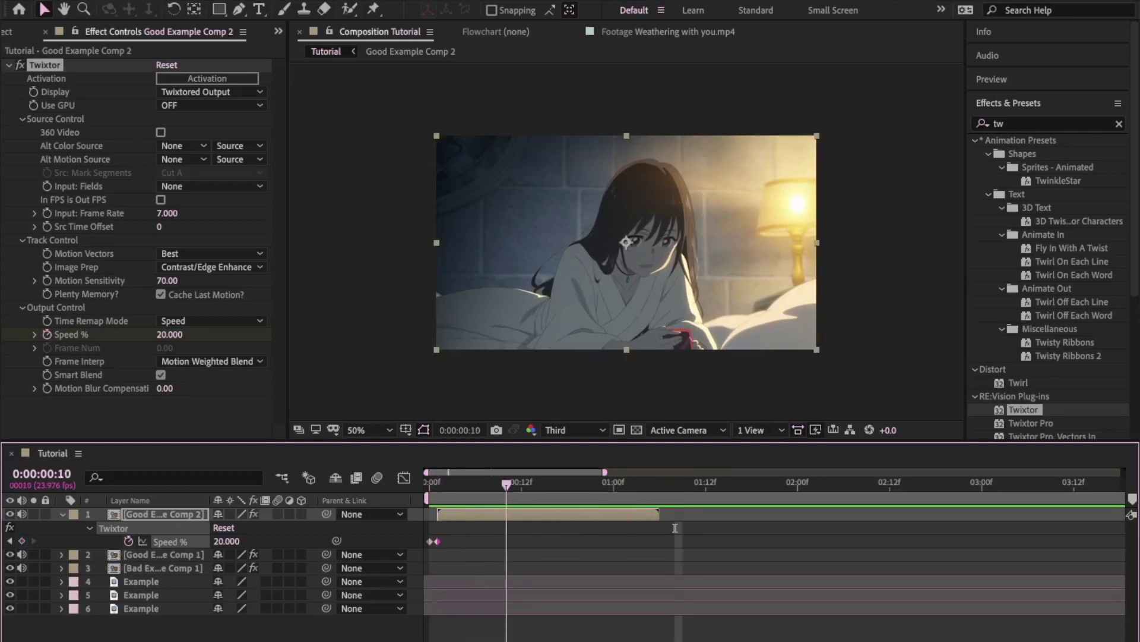
{"action": "left_click_drag", "start_coordinate": [590, 484], "coordinate": [444, 484]}
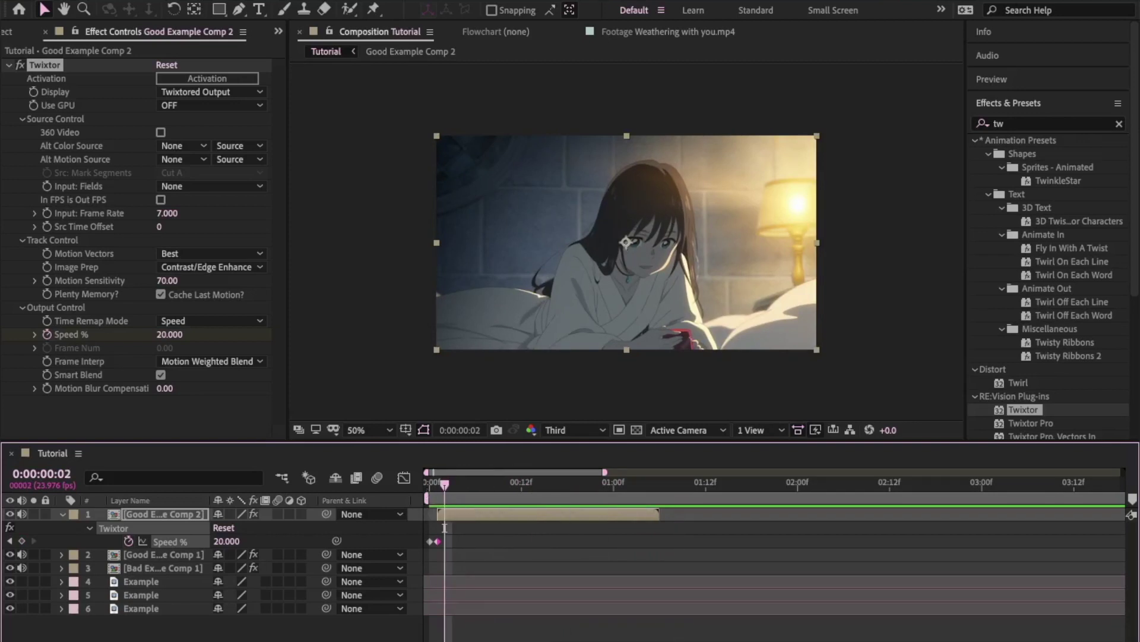
{"action": "right_click", "coordinate": [559, 514]}
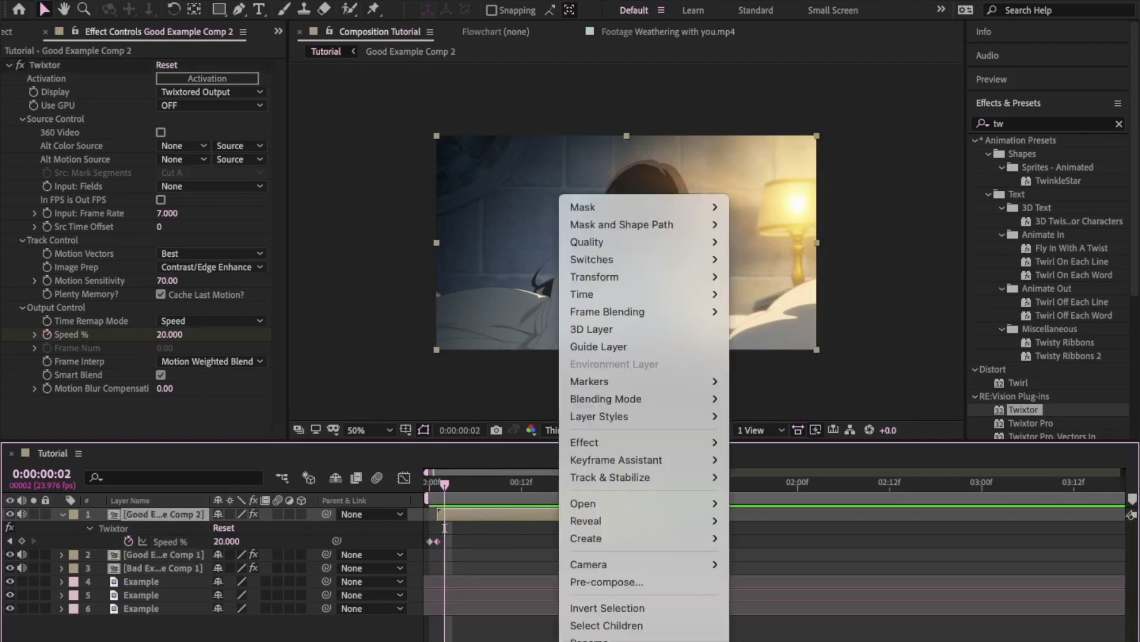
{"action": "mouse_move", "coordinate": [623, 294]}
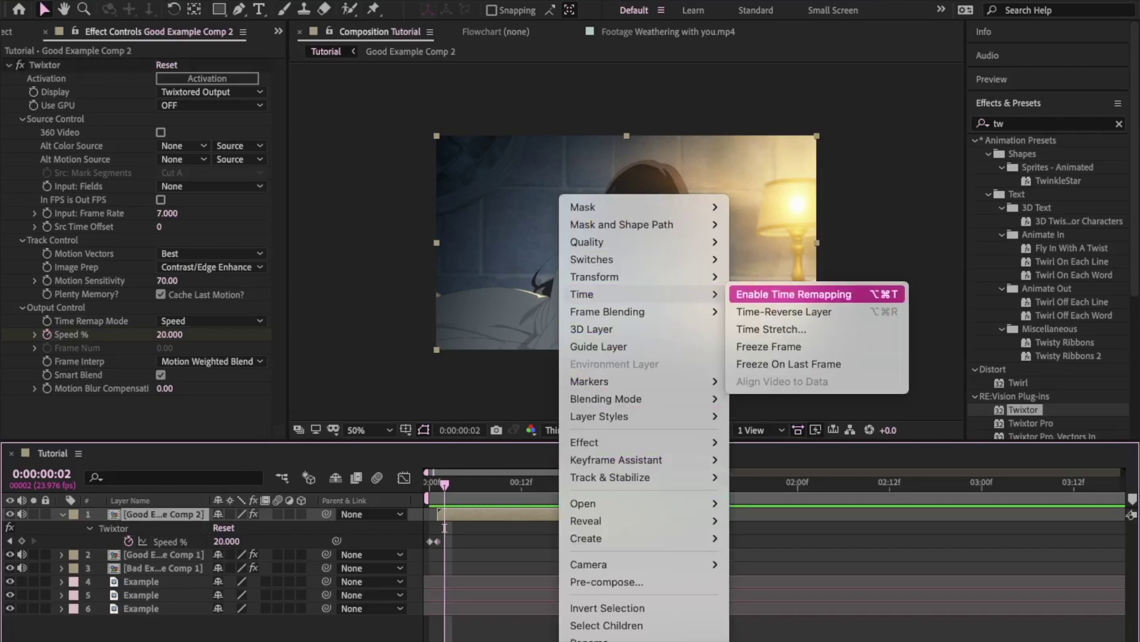
{"action": "left_click", "coordinate": [794, 294]}
{"action": "key", "text": "space"}
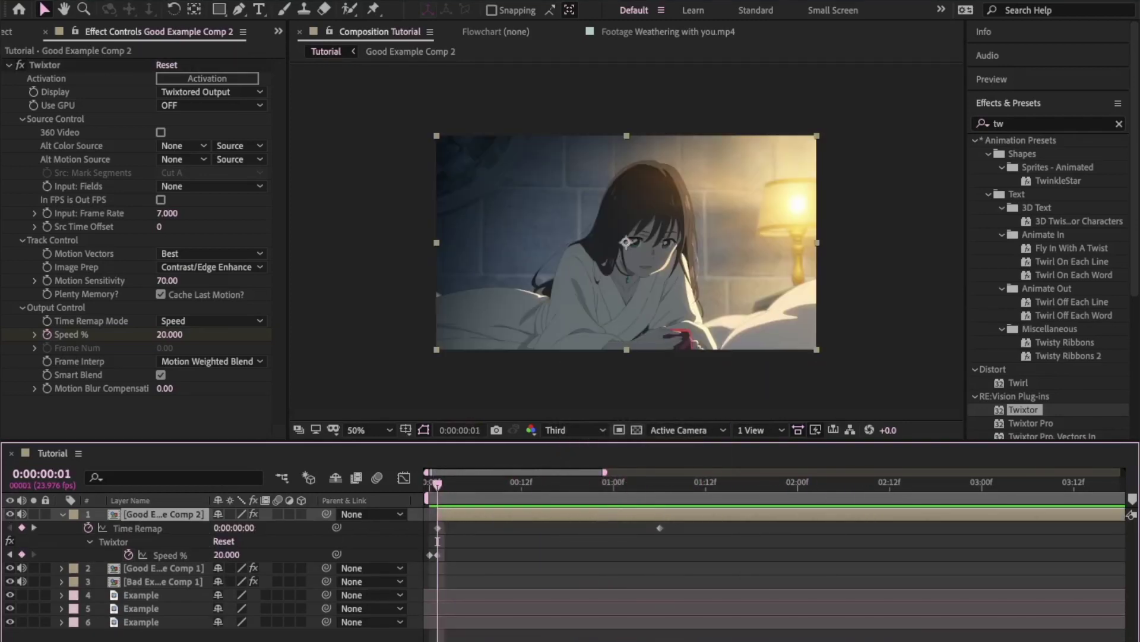
Try a Speed % of 150 on the keyframe at 0:00:00:01 and preview the clip
{"action": "left_click", "coordinate": [226, 554]}
{"action": "type", "text": "150"}
{"action": "key", "text": "Return"}
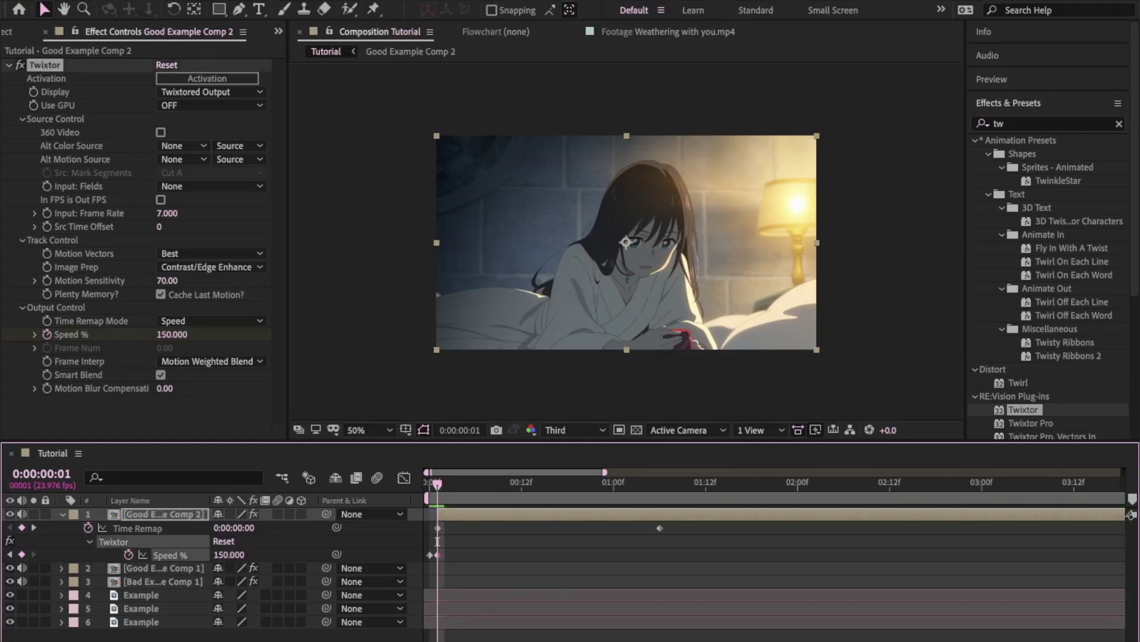
{"action": "key", "text": "space"}
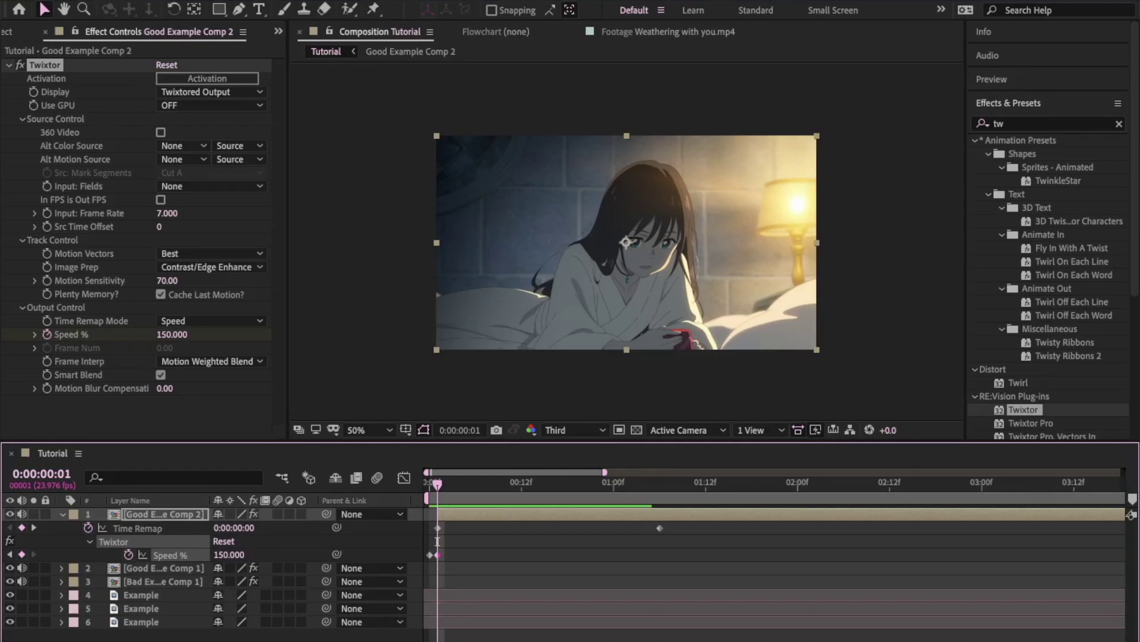
Set the Speed % keyframe at 0:00:00:01 to 200
{"action": "left_click", "coordinate": [229, 554]}
{"action": "type", "text": "200"}
{"action": "key", "text": "Return"}
Play the clip to 0:00:00:16 and add a Speed % keyframe of 20 there
{"action": "key", "text": "space"}
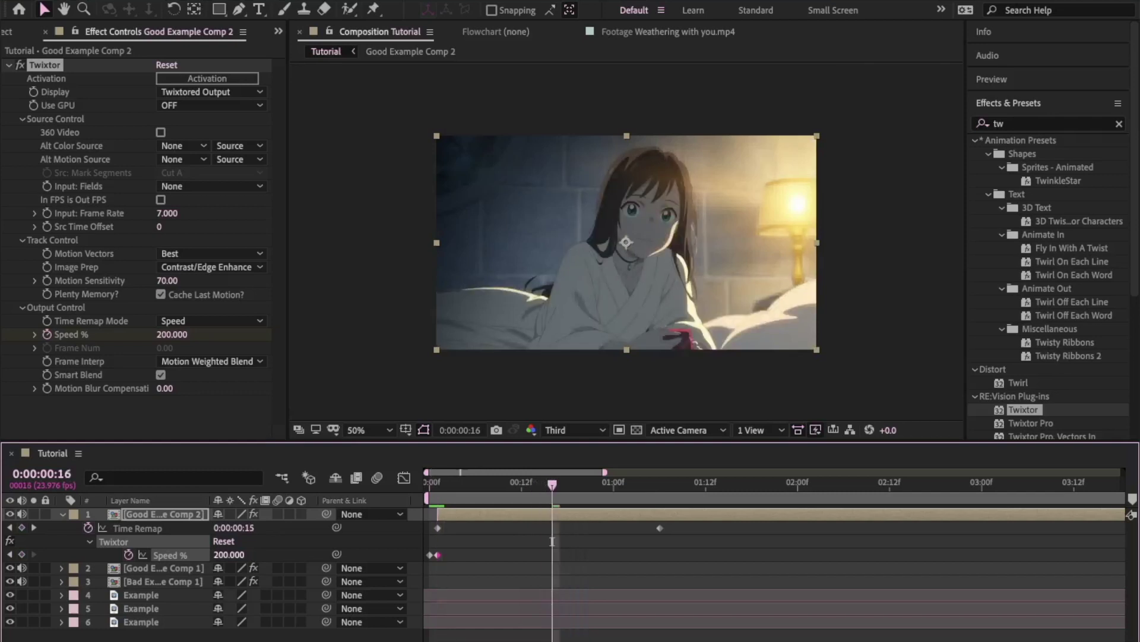
{"action": "left_click", "coordinate": [229, 554]}
{"action": "type", "text": "200"}
{"action": "key", "text": "Return"}
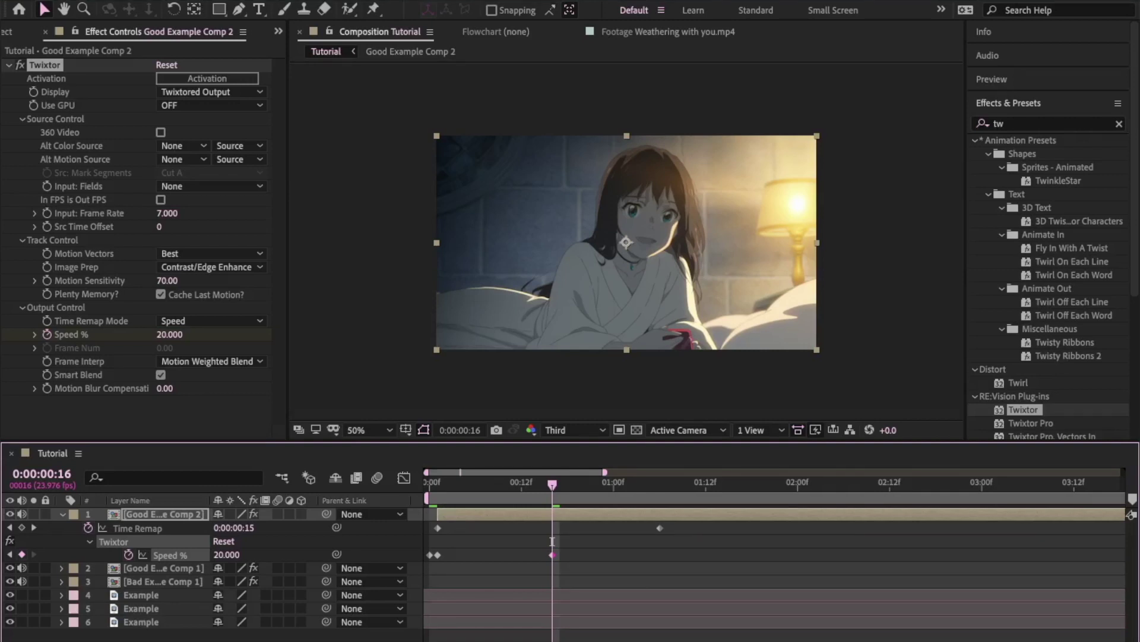
Apply Easy Ease to all the Speed % keyframes and preview the eased slowdown
{"action": "left_click", "coordinate": [552, 541]}
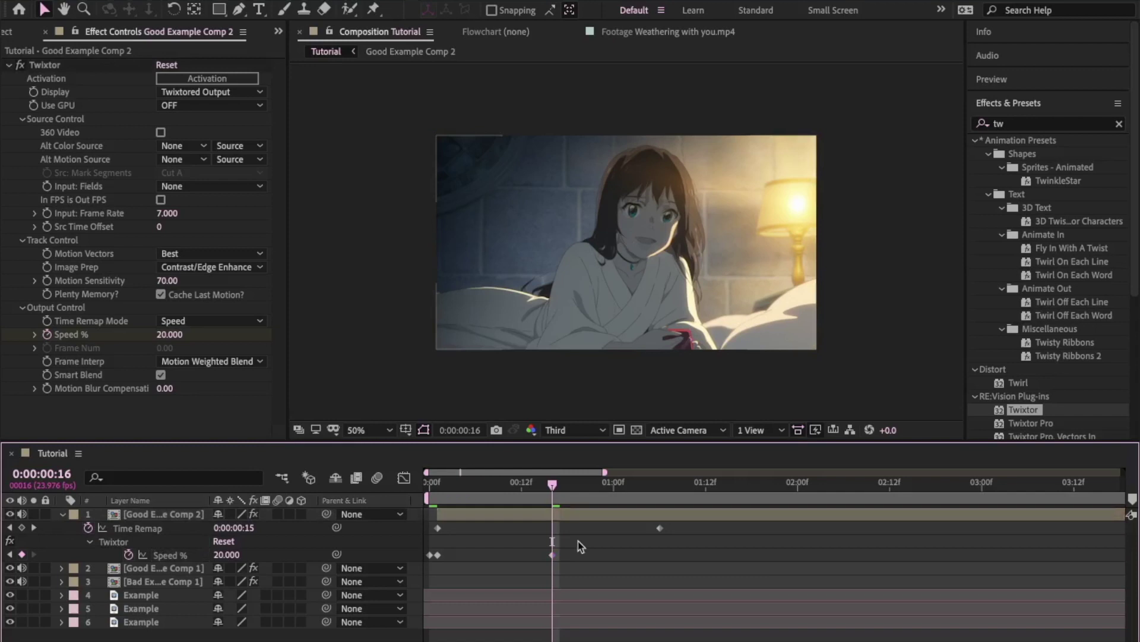
{"action": "left_click_drag", "start_coordinate": [580, 541], "coordinate": [415, 569]}
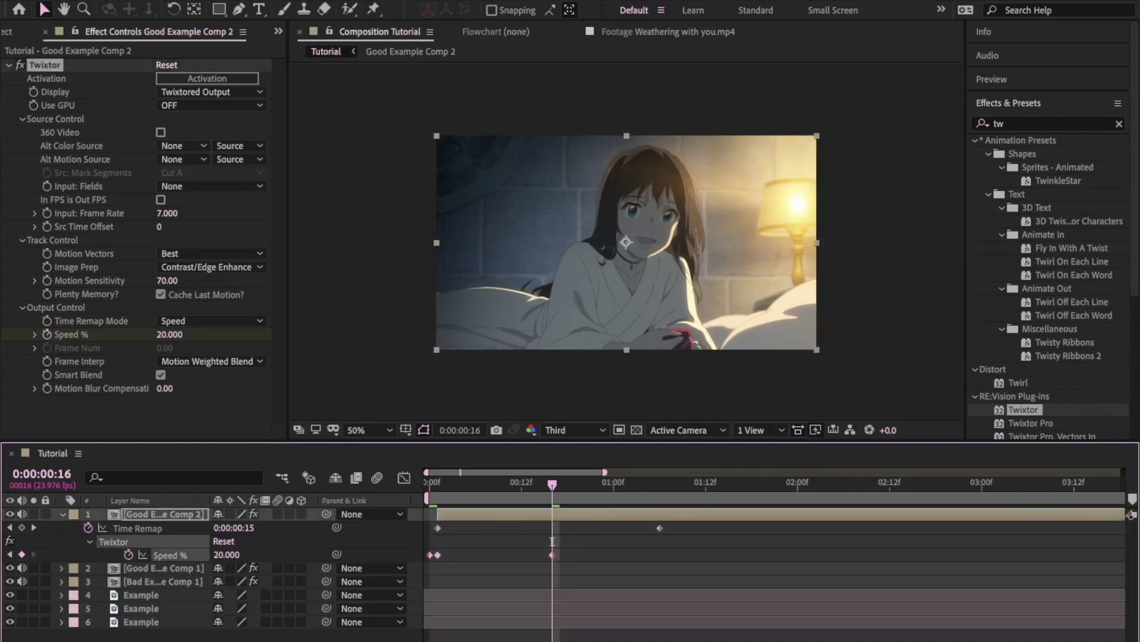
{"action": "key", "text": "F9"}
{"action": "key", "text": "space"}
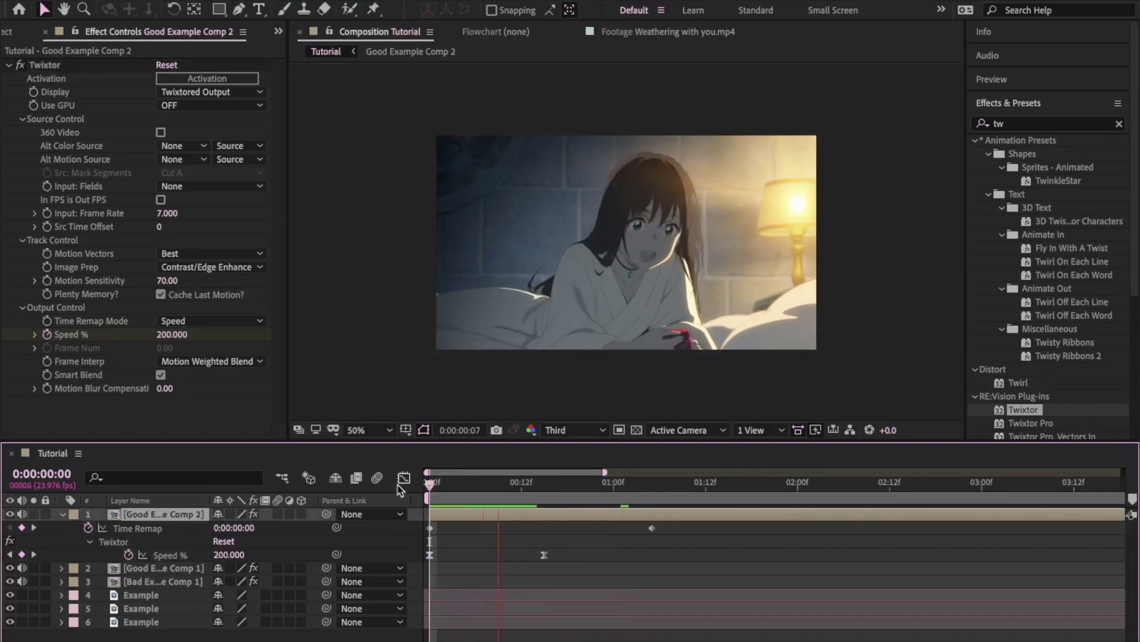
{"action": "key", "text": "space"}
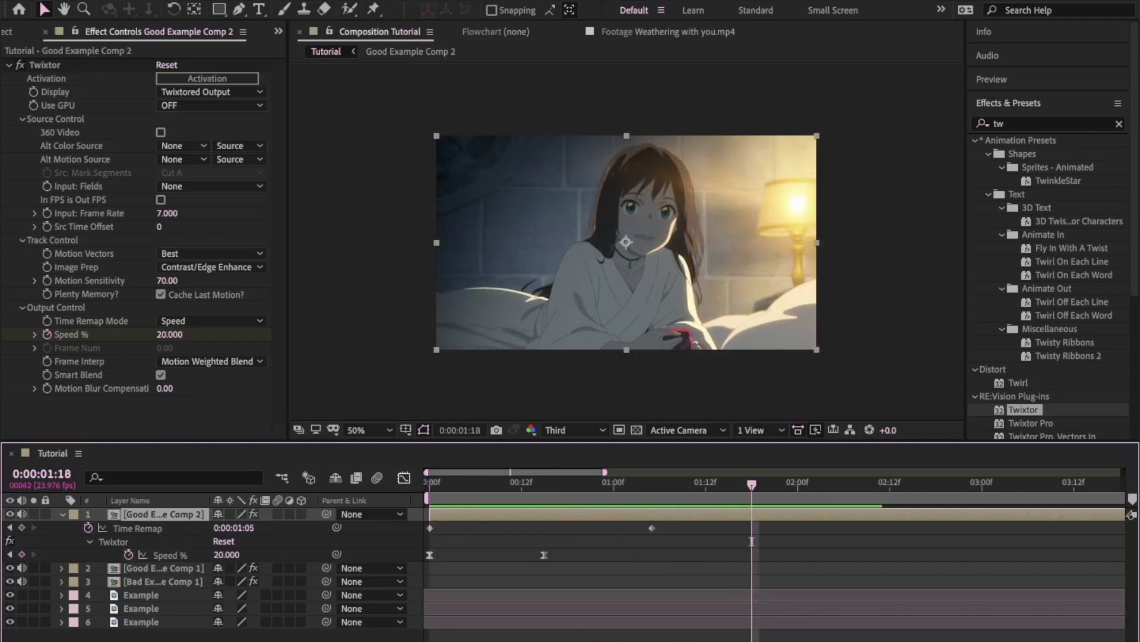
Show the Speed % curve in the Graph Editor, stretch both ease handles between 200 and 20 into a steep S-curve, and preview it
{"action": "left_click", "coordinate": [170, 555]}
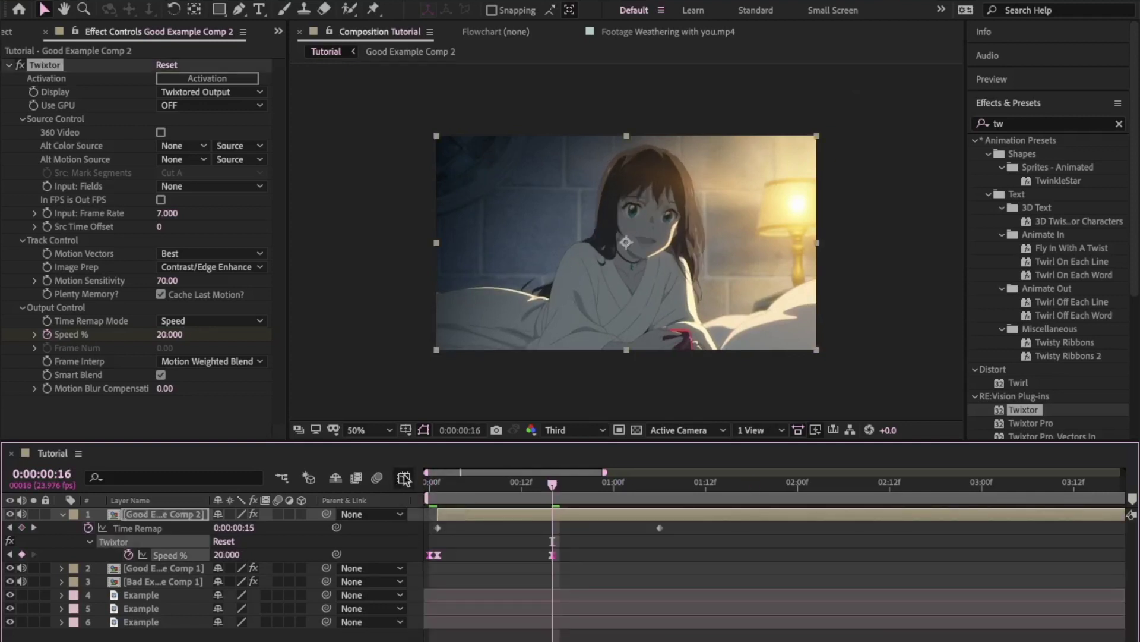
{"action": "left_click", "coordinate": [404, 478]}
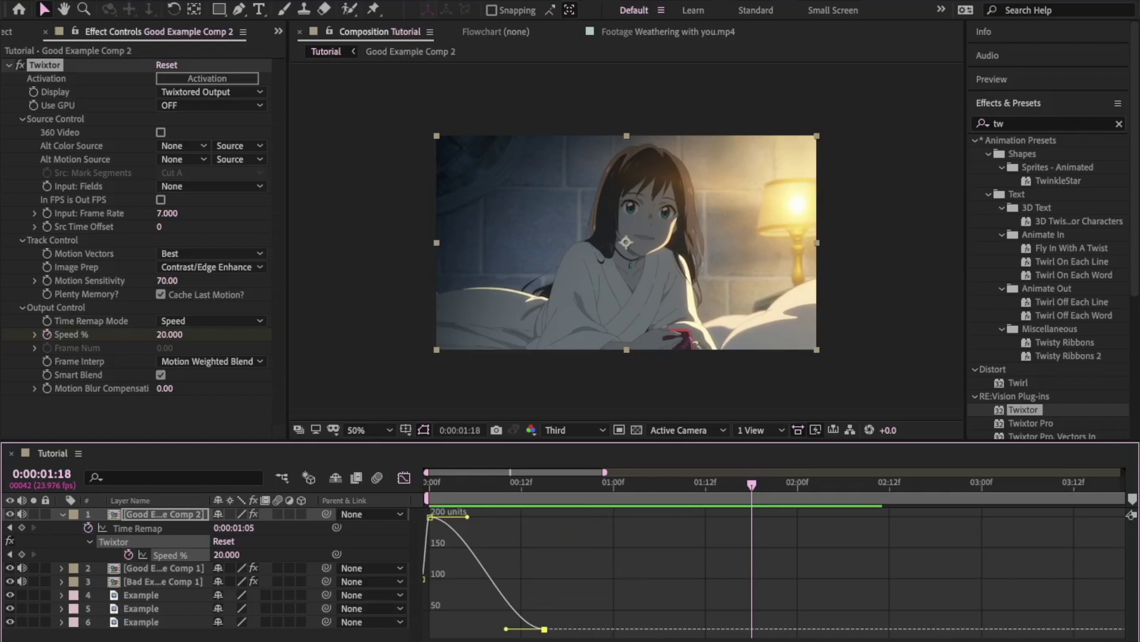
{"action": "left_click_drag", "start_coordinate": [467, 517], "coordinate": [533, 519]}
{"action": "left_click_drag", "start_coordinate": [506, 628], "coordinate": [436, 628]}
{"action": "left_click", "coordinate": [430, 484]}
{"action": "key", "text": "space"}
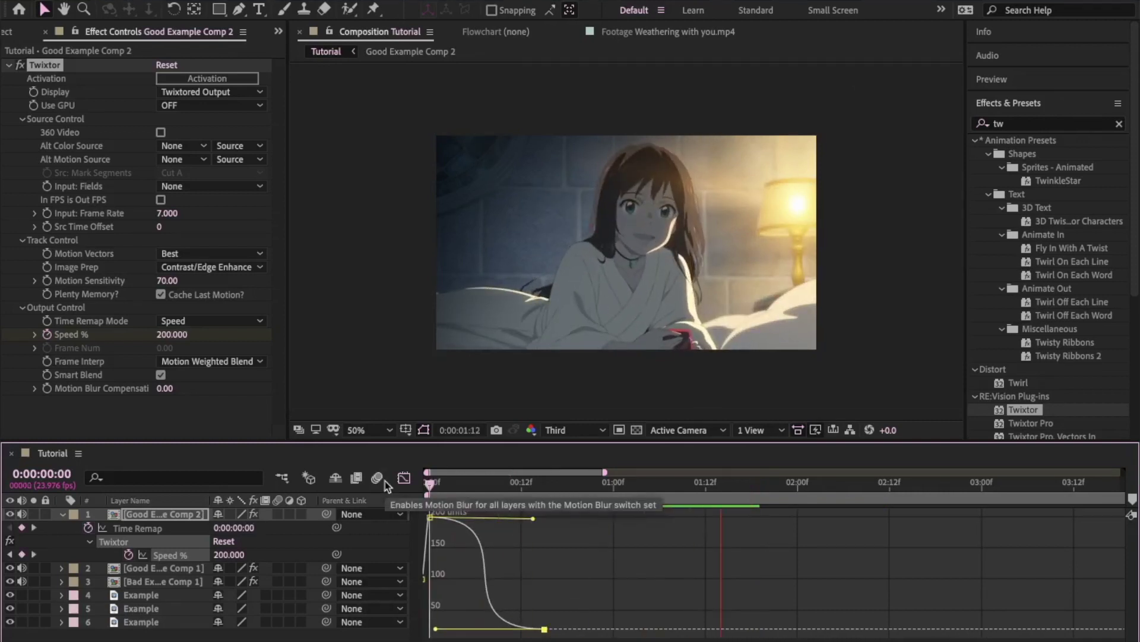
{"action": "key", "text": "space"}
Shorten the outgoing handle of the starting 200 keyframe so the speed drops sooner, and preview the change
{"action": "left_click_drag", "start_coordinate": [533, 518], "coordinate": [430, 555]}
{"action": "left_click", "coordinate": [429, 484]}
{"action": "key", "text": "space"}
{"action": "key", "text": "space"}
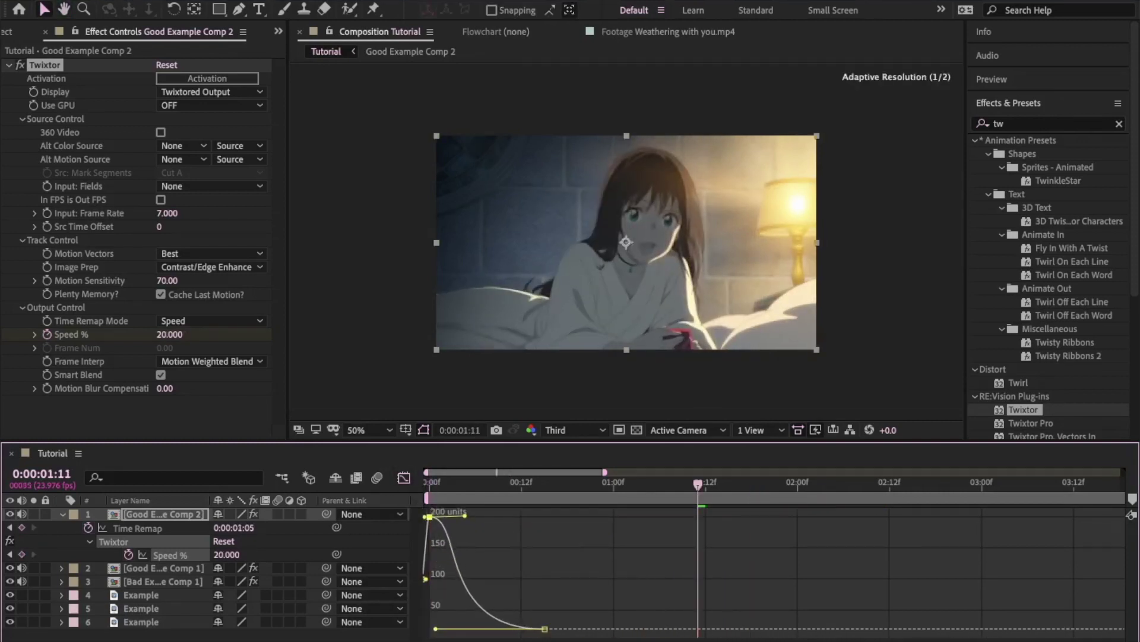
{"action": "left_click", "coordinate": [398, 481]}
Extend the starting 200 keyframe's outgoing handle to about frame 8, preview the curve, and return to the keyframe view
{"action": "key", "text": "space"}
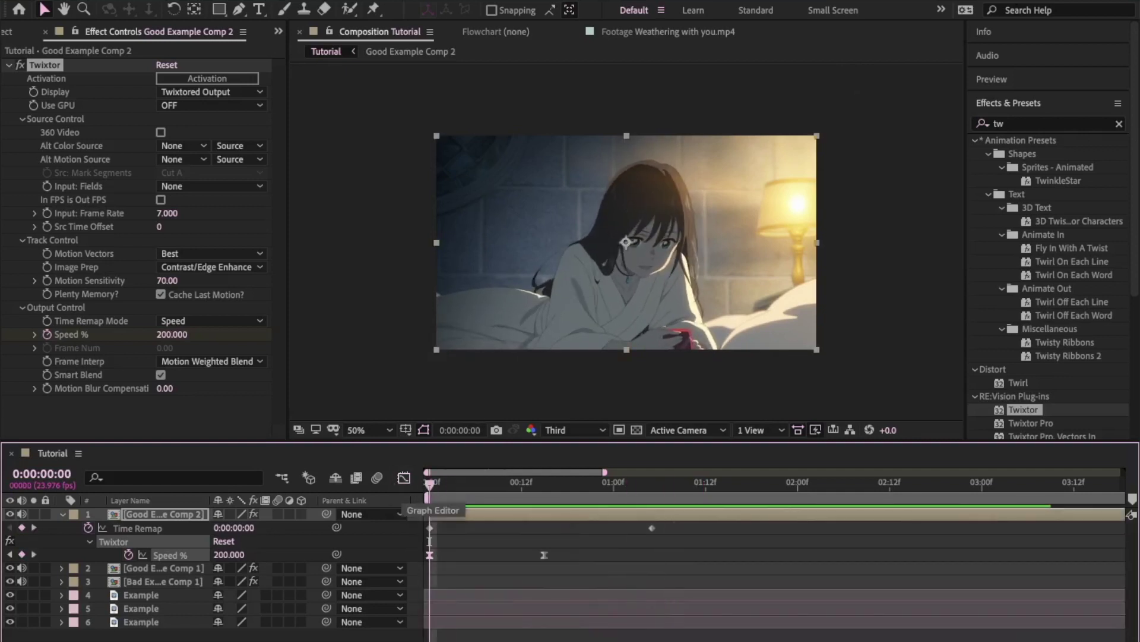
{"action": "left_click", "coordinate": [404, 479]}
{"action": "left_click_drag", "start_coordinate": [464, 517], "coordinate": [491, 518]}
{"action": "key", "text": "space"}
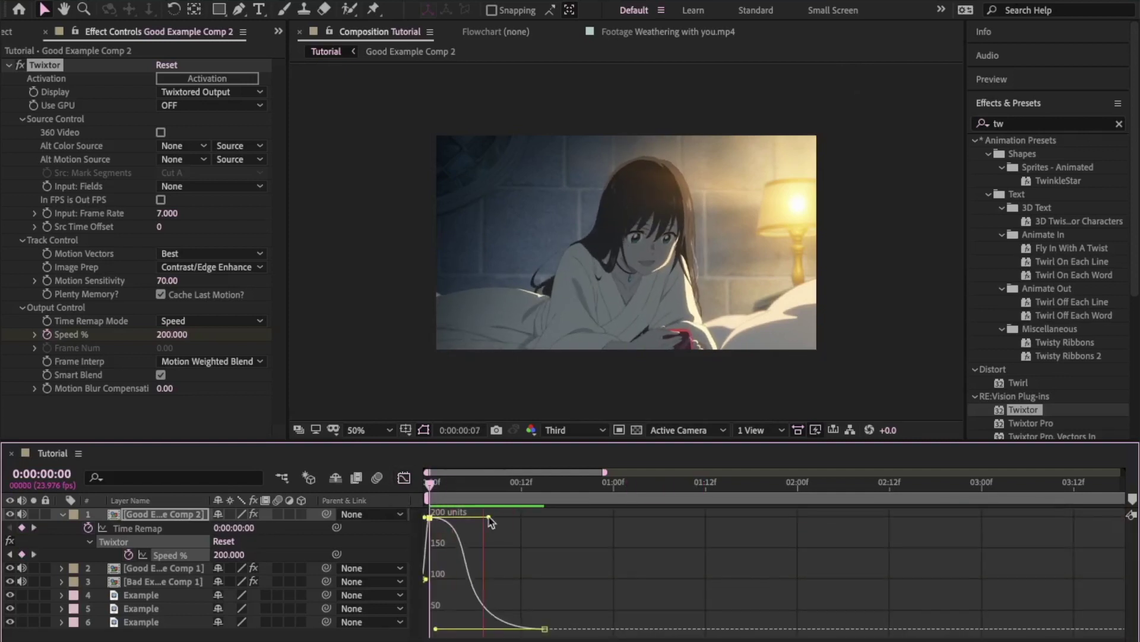
{"action": "left_click", "coordinate": [403, 479]}
Scrub through the slowdown and move the Speed % keyframe of 20 earlier, to 0:00:00:10
{"action": "left_click_drag", "start_coordinate": [575, 484], "coordinate": [545, 484]}
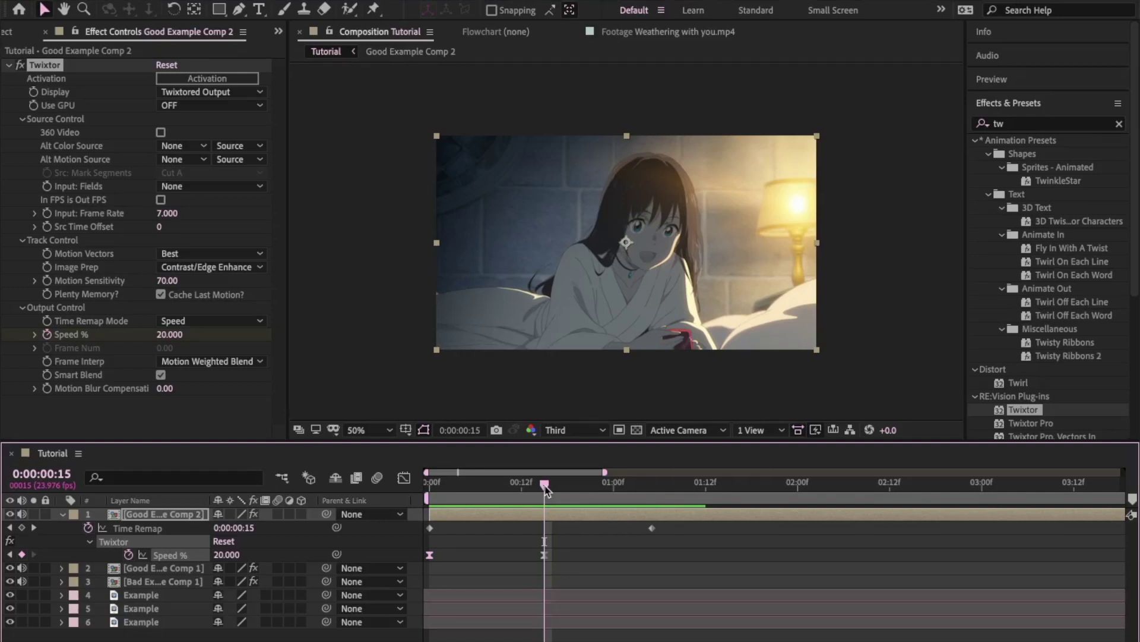
{"action": "left_click_drag", "start_coordinate": [547, 488], "coordinate": [429, 484]}
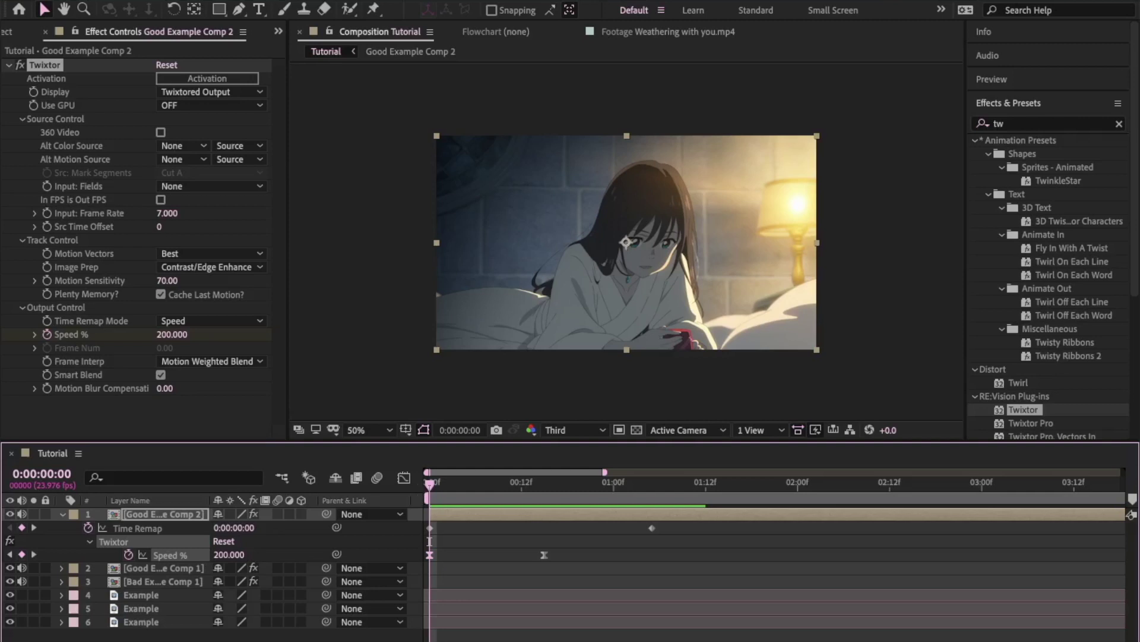
{"action": "left_click_drag", "start_coordinate": [429, 484], "coordinate": [544, 486]}
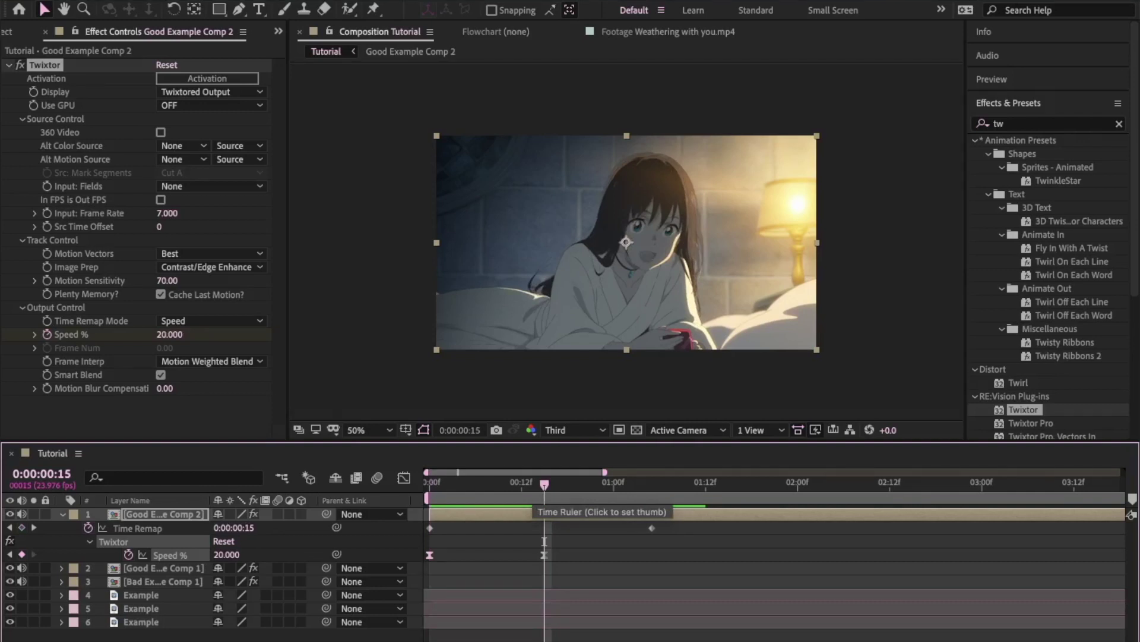
{"action": "left_click", "coordinate": [430, 483]}
{"action": "left_click_drag", "start_coordinate": [429, 483], "coordinate": [514, 483]}
{"action": "left_click_drag", "start_coordinate": [544, 554], "coordinate": [506, 554]}
Preview up to 0:00:00:19 and add a Speed % keyframe of 200 there
{"action": "key", "text": "space"}
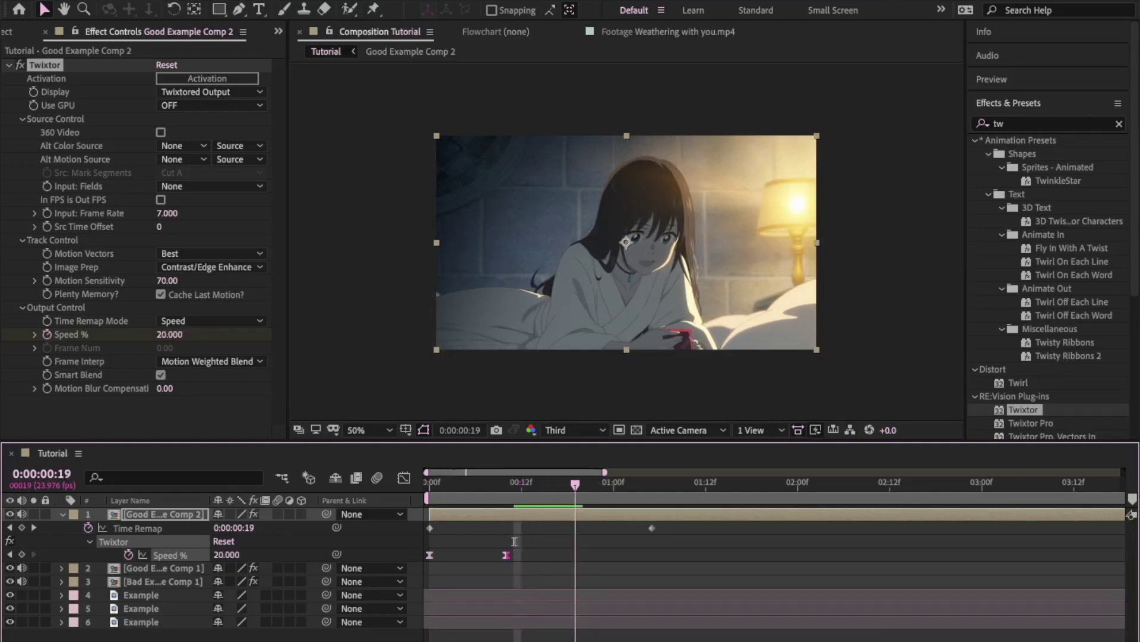
{"action": "key", "text": "space"}
{"action": "left_click", "coordinate": [226, 554]}
{"action": "type", "text": "200"}
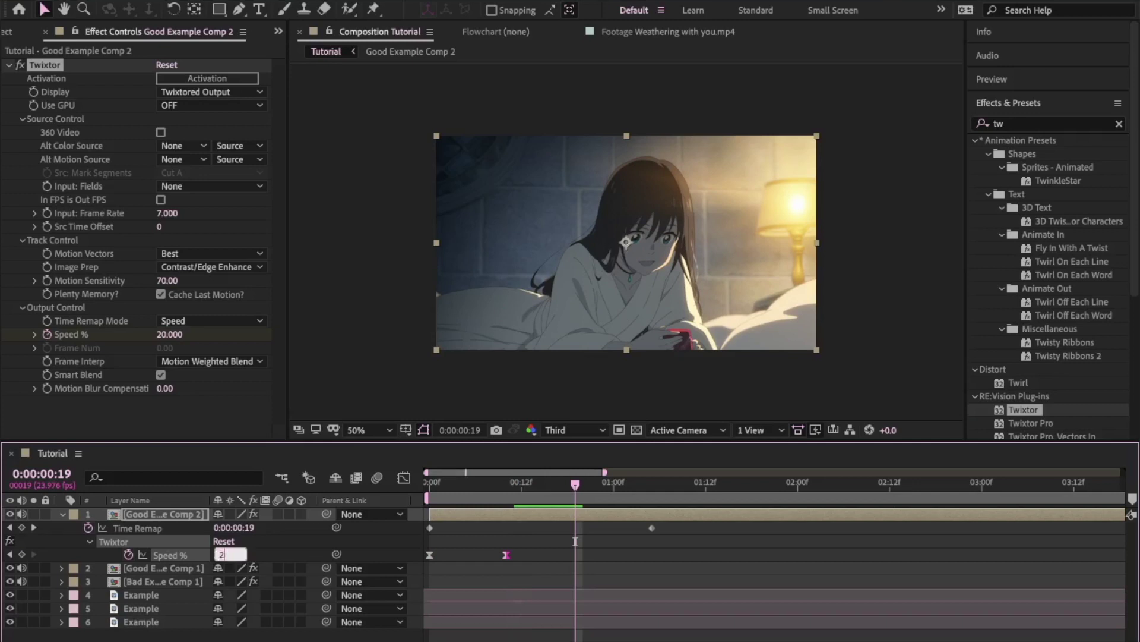
{"action": "key", "text": "Return"}
Add a Speed % keyframe of 20 at 0:00:01:04 and preview the speed curve in the Graph Editor
{"action": "left_click_drag", "start_coordinate": [575, 541], "coordinate": [644, 542]}
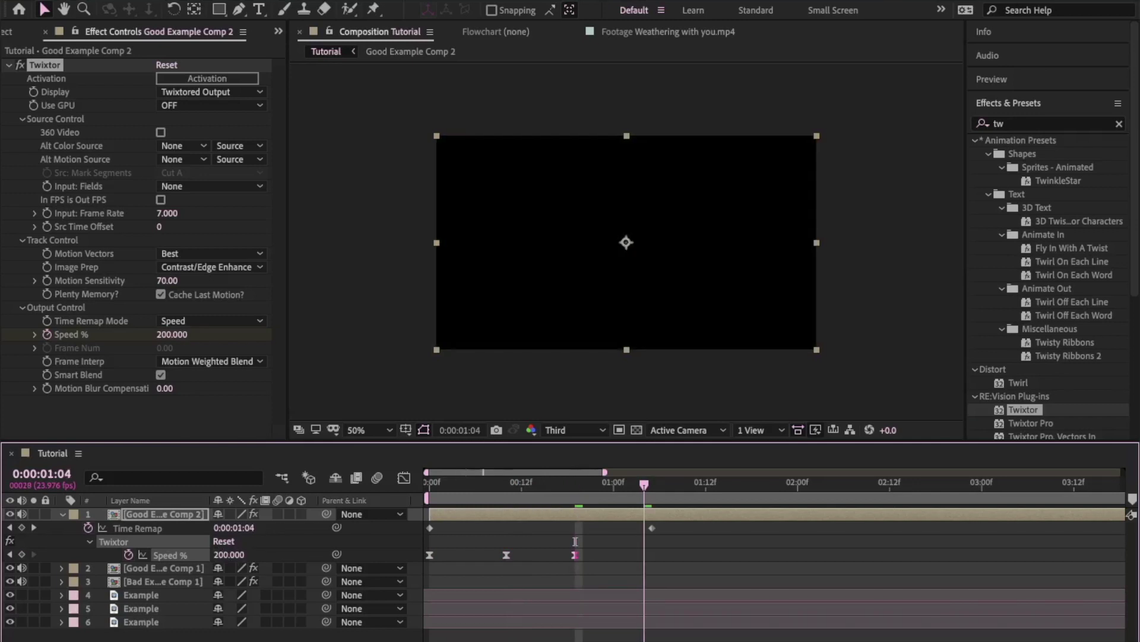
{"action": "left_click", "coordinate": [229, 554]}
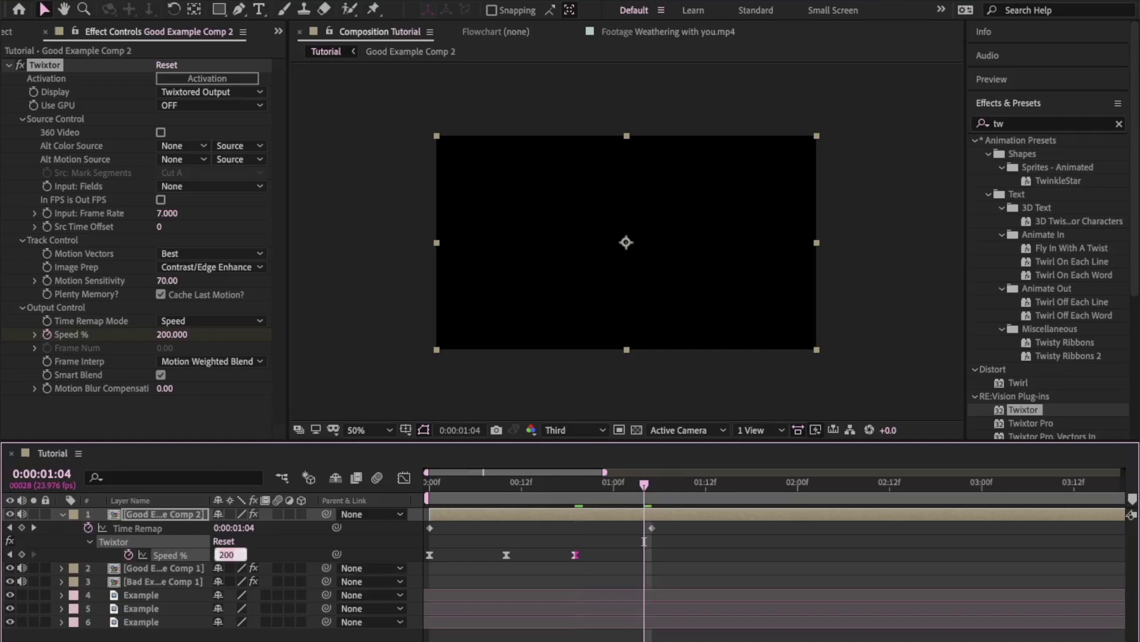
{"action": "type", "text": "20"}
{"action": "key", "text": "Return"}
{"action": "key", "text": "shift+F3"}
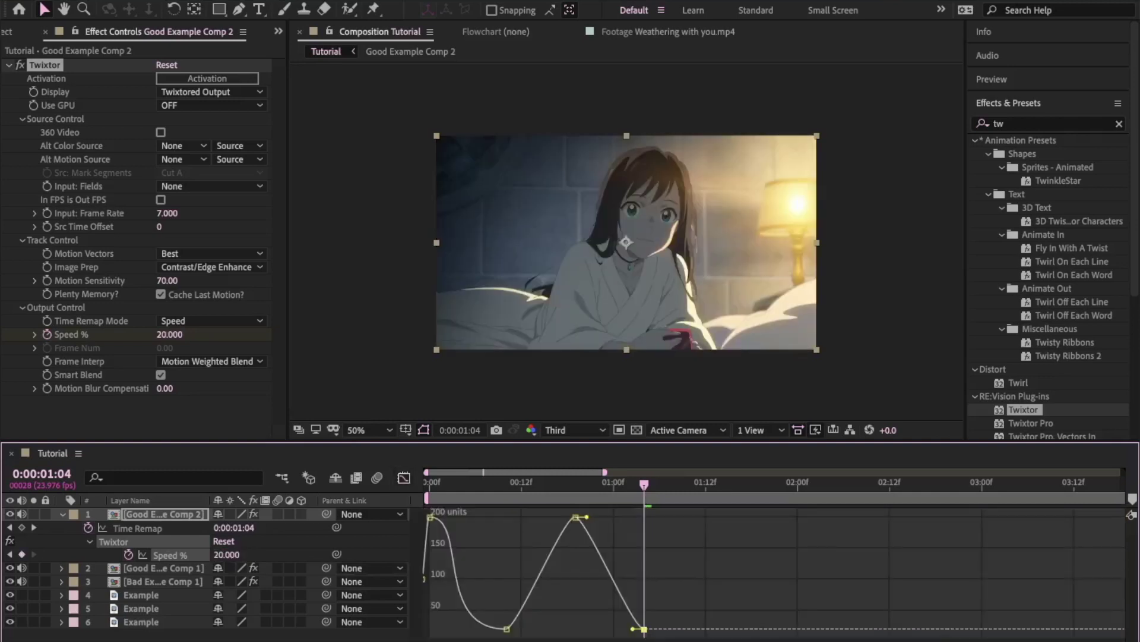
{"action": "key", "text": "space"}
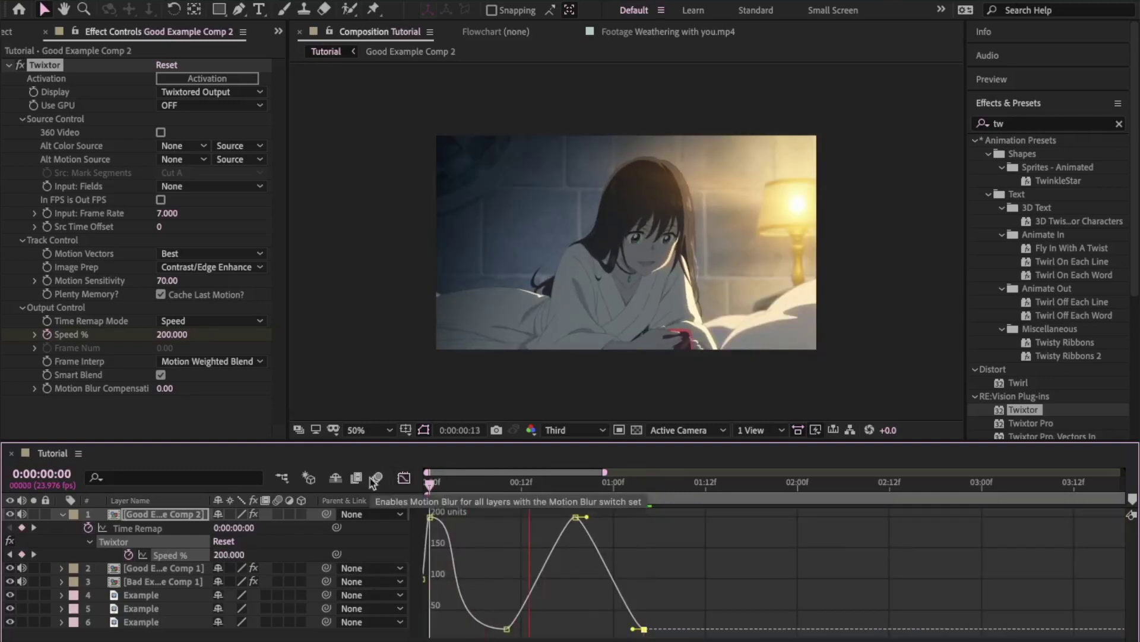
{"action": "key", "text": "space"}
Pull both handles of the 200 keyframe at 0:00:00:19 down to form a sharp spike, and preview it
{"action": "left_click", "coordinate": [576, 517]}
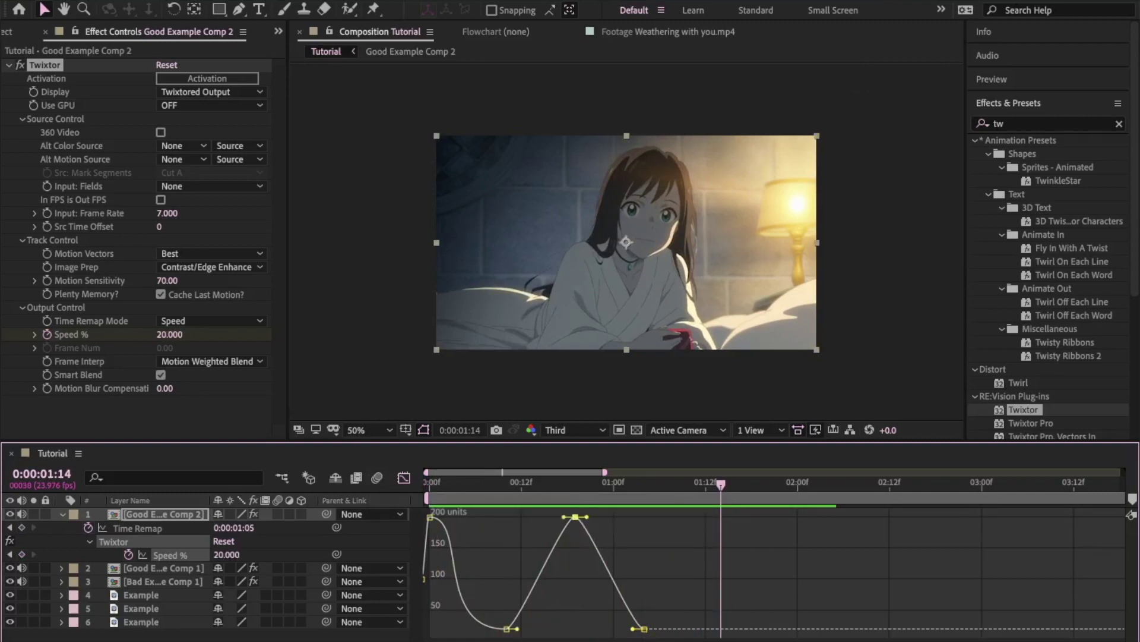
{"action": "left_click_drag", "start_coordinate": [564, 517], "coordinate": [571, 573]}
{"action": "left_click_drag", "start_coordinate": [587, 517], "coordinate": [579, 578]}
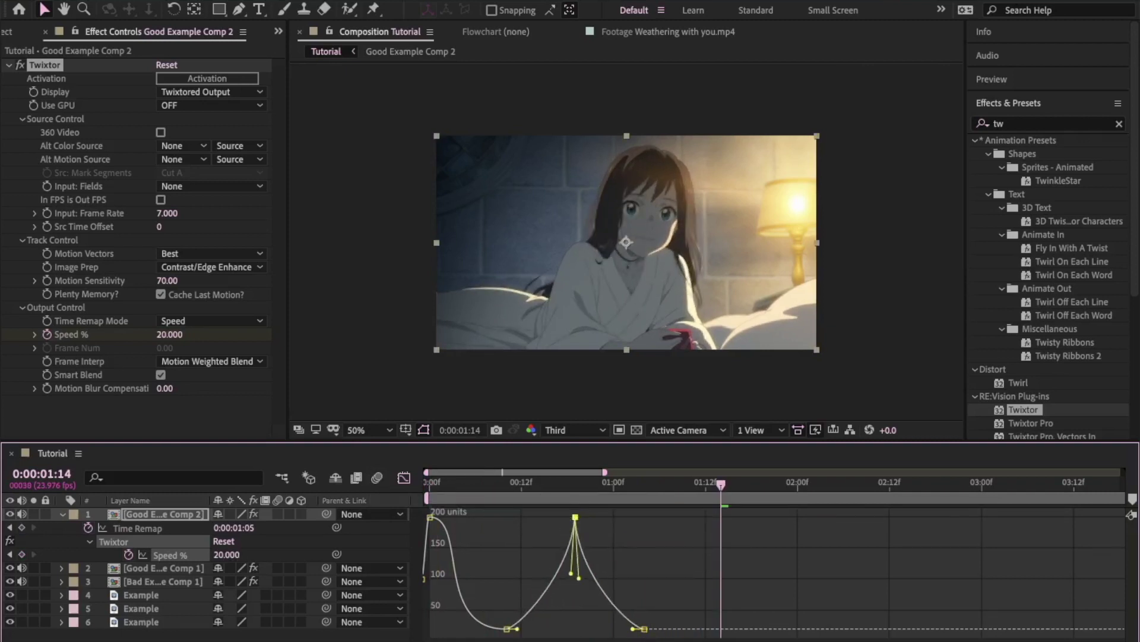
{"action": "key", "text": "space"}
Lengthen the ease handles of the 20 keyframes on both sides of the peak, steepen the peak, and replay from the start
{"action": "left_click_drag", "start_coordinate": [517, 629], "coordinate": [550, 626]}
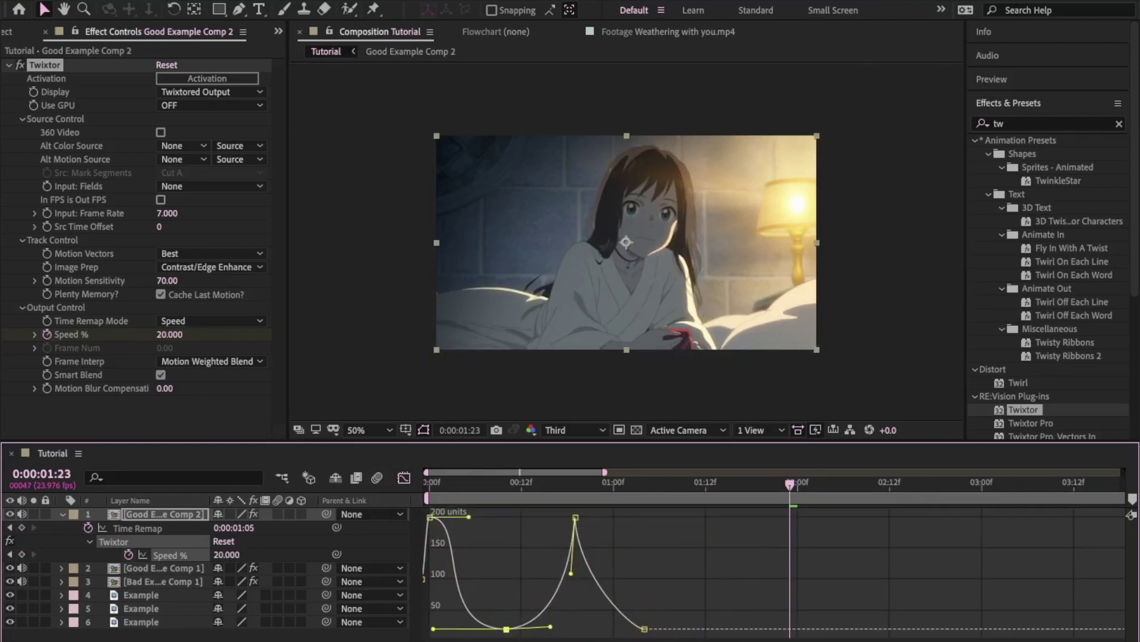
{"action": "left_click_drag", "start_coordinate": [571, 573], "coordinate": [576, 592]}
{"action": "left_click", "coordinate": [427, 483]}
{"action": "key", "text": "space"}
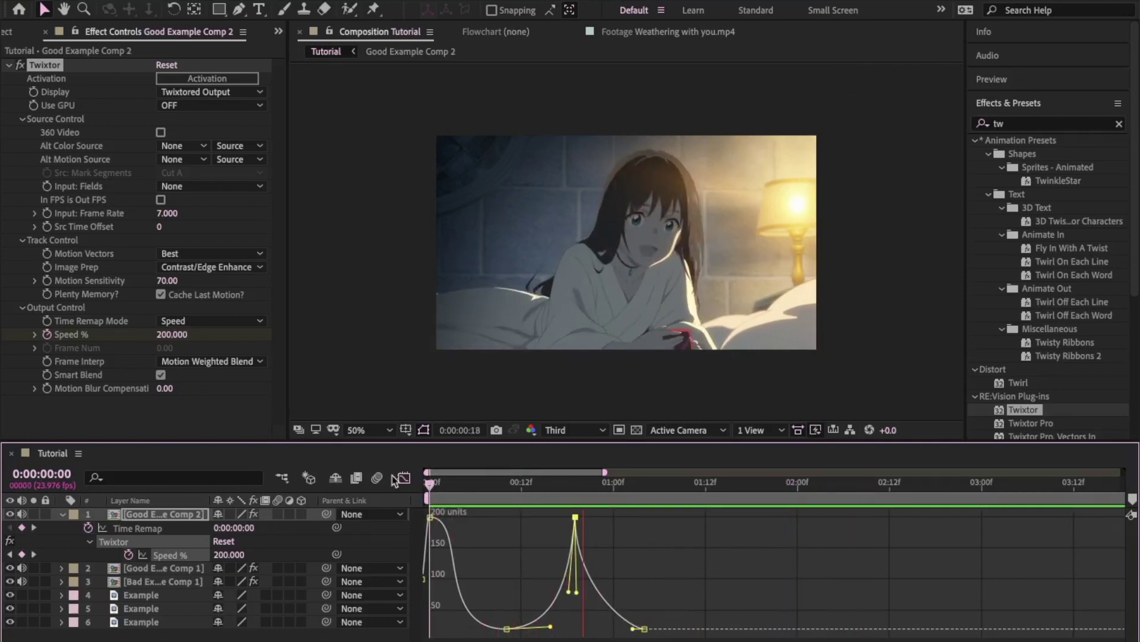
{"action": "key", "text": "space"}
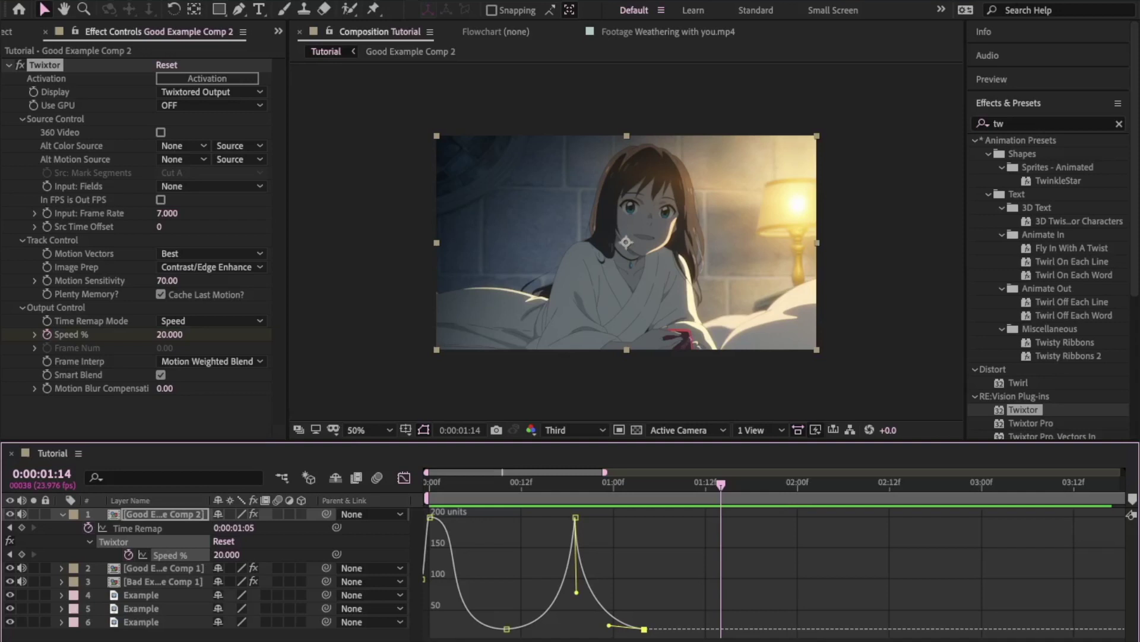
{"action": "mouse_move", "coordinate": [539, 618]}
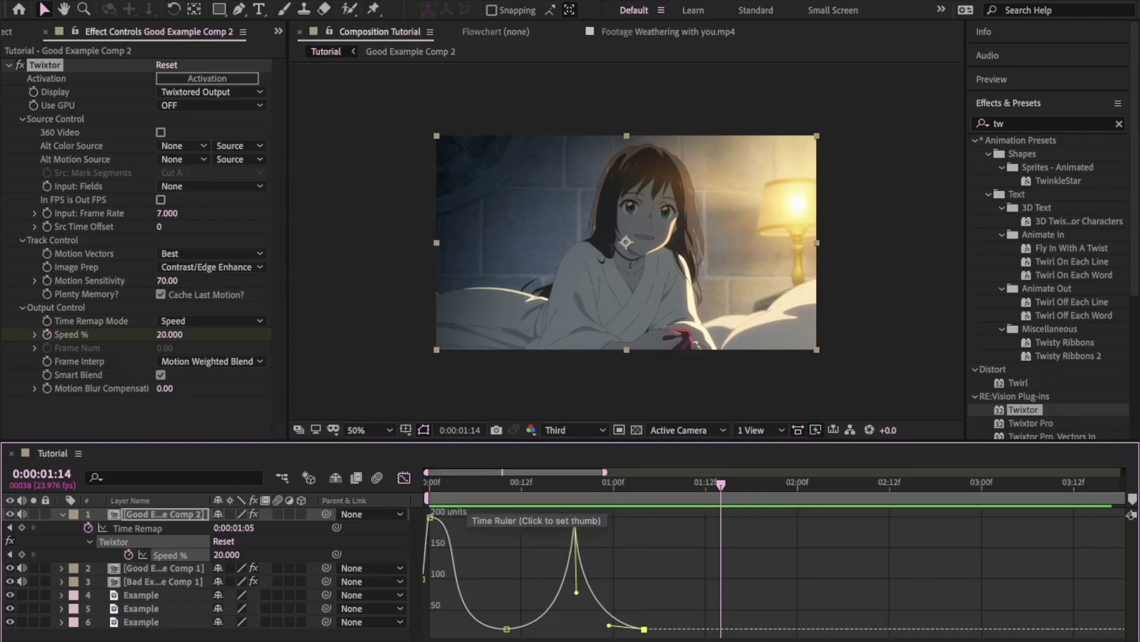
{"action": "key", "text": "Home"}
{"action": "key", "text": "space"}
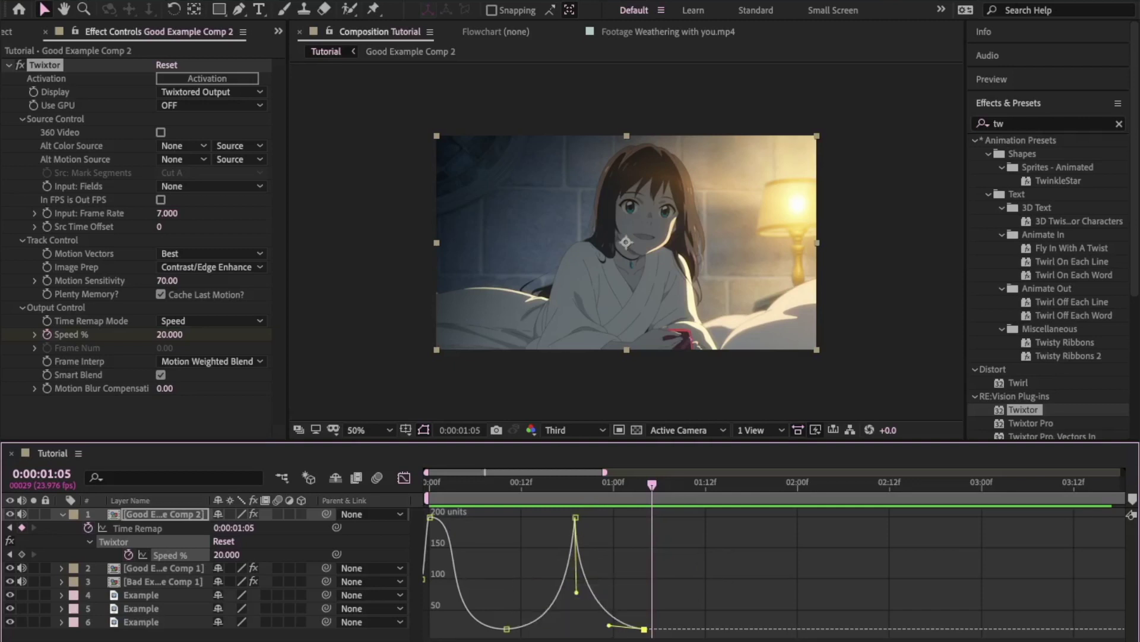
Stretch both handles of the peak 200 keyframe out horizontally into a wide rounded plateau, and preview from the start
{"action": "left_click_drag", "start_coordinate": [576, 592], "coordinate": [643, 516]}
{"action": "left_click_drag", "start_coordinate": [568, 592], "coordinate": [506, 519]}
{"action": "left_click_drag", "start_coordinate": [451, 484], "coordinate": [425, 484]}
{"action": "key", "text": "space"}
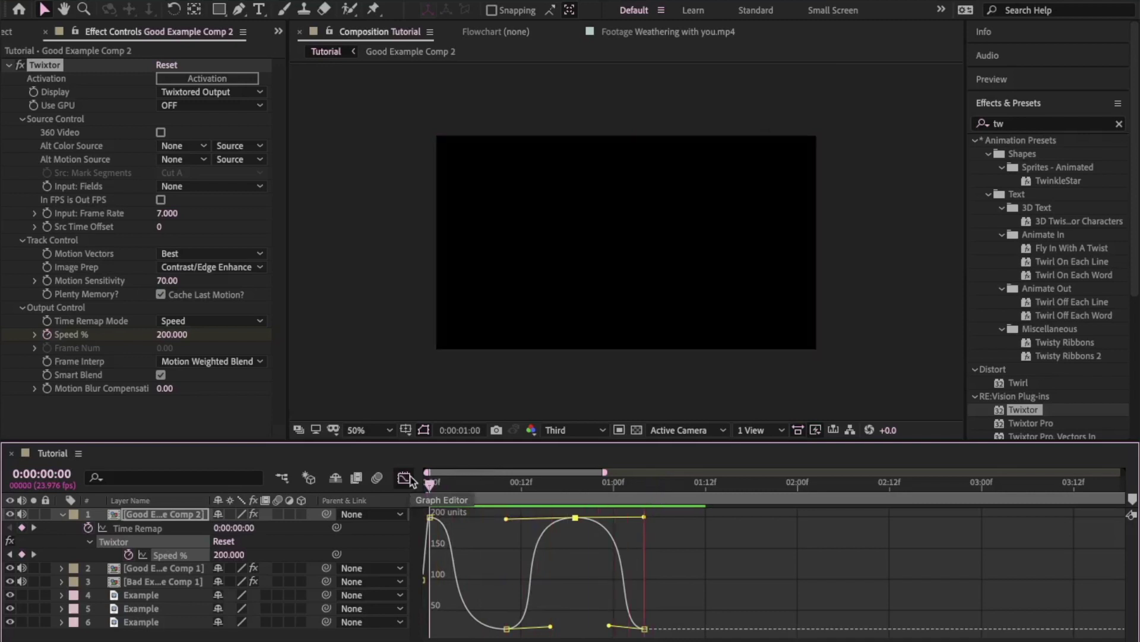
Undo the wide plateau shaping of the peak 200 keyframe, replay the speed ramp, and return the timeline to the keyframe view
{"action": "key", "text": "space"}
{"action": "key", "text": "ctrl+z"}
{"action": "left_click", "coordinate": [445, 501]}
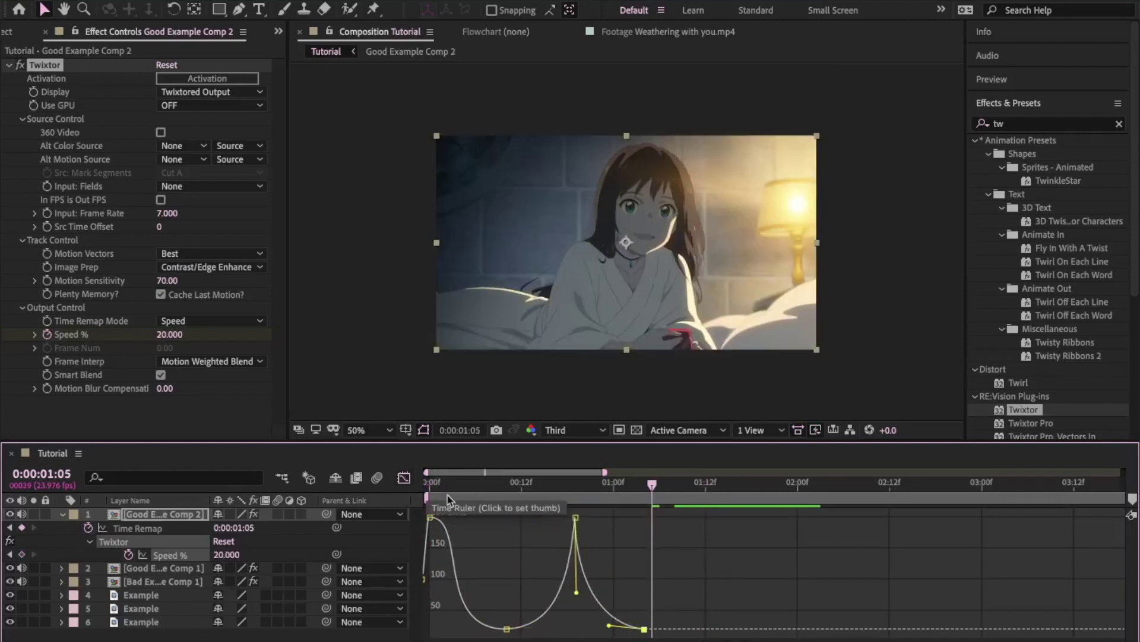
{"action": "key", "text": "space"}
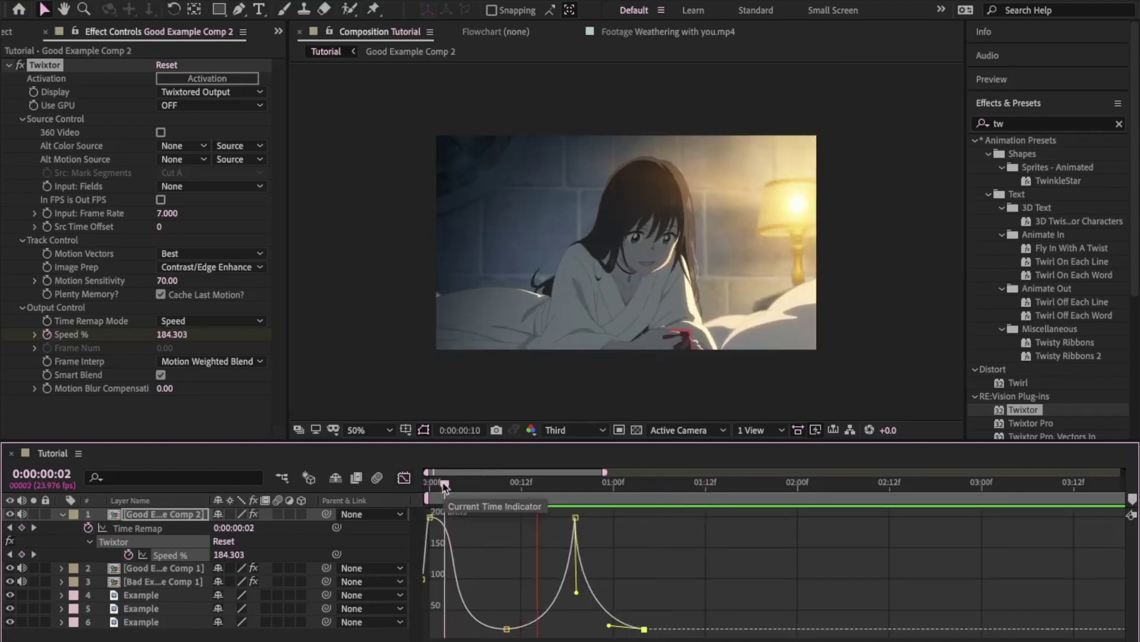
{"action": "key", "text": "space"}
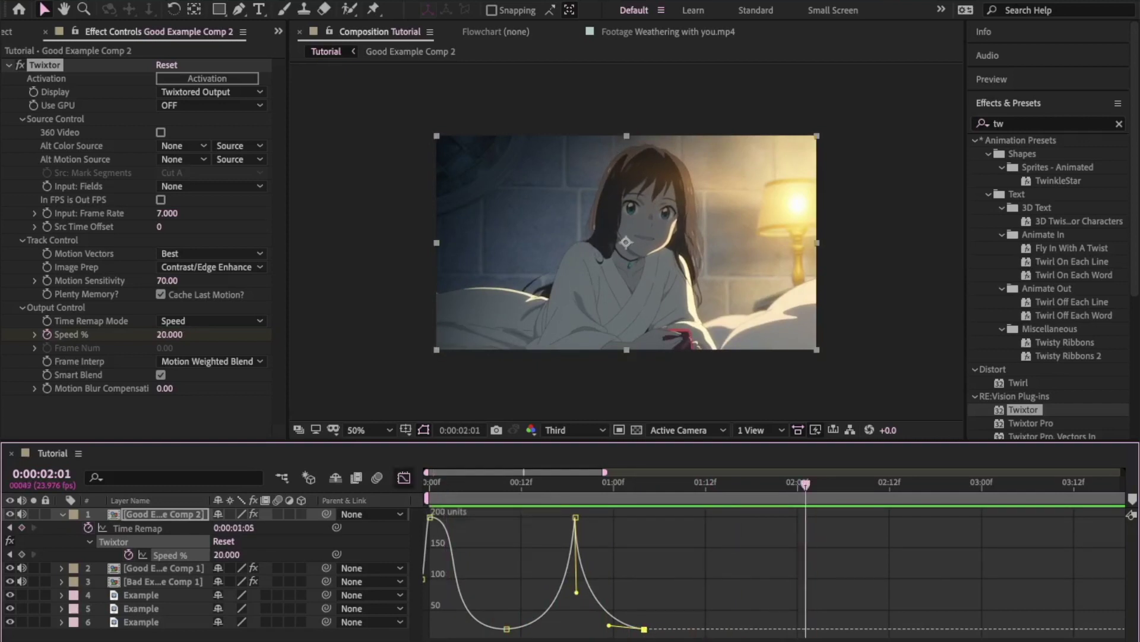
{"action": "key", "text": "shift+F3"}
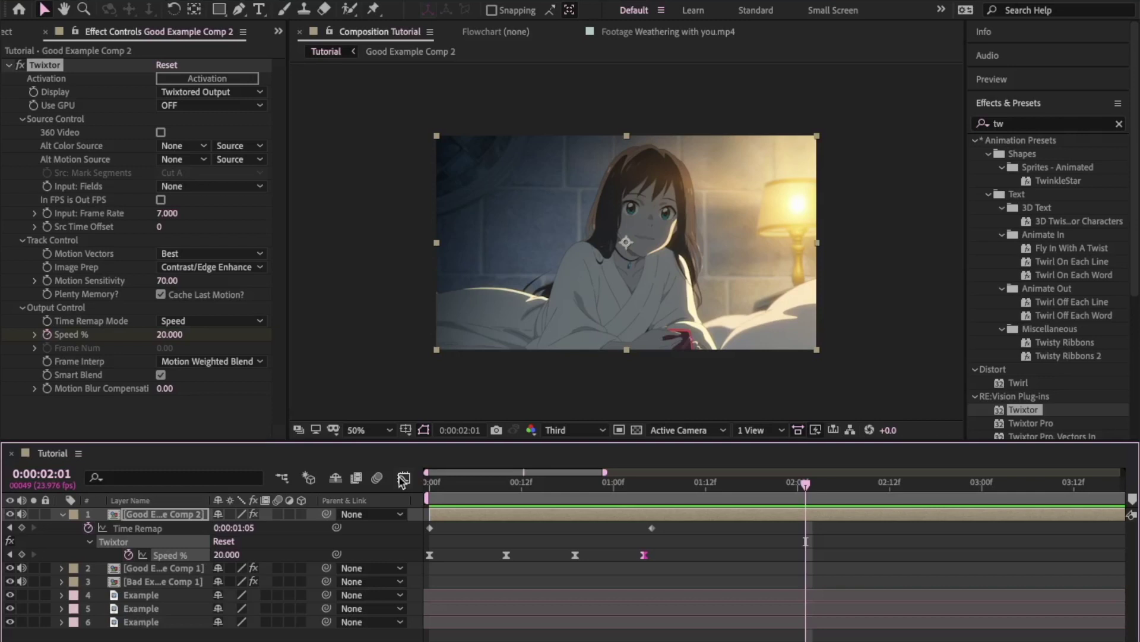
{"action": "left_click", "coordinate": [429, 482]}
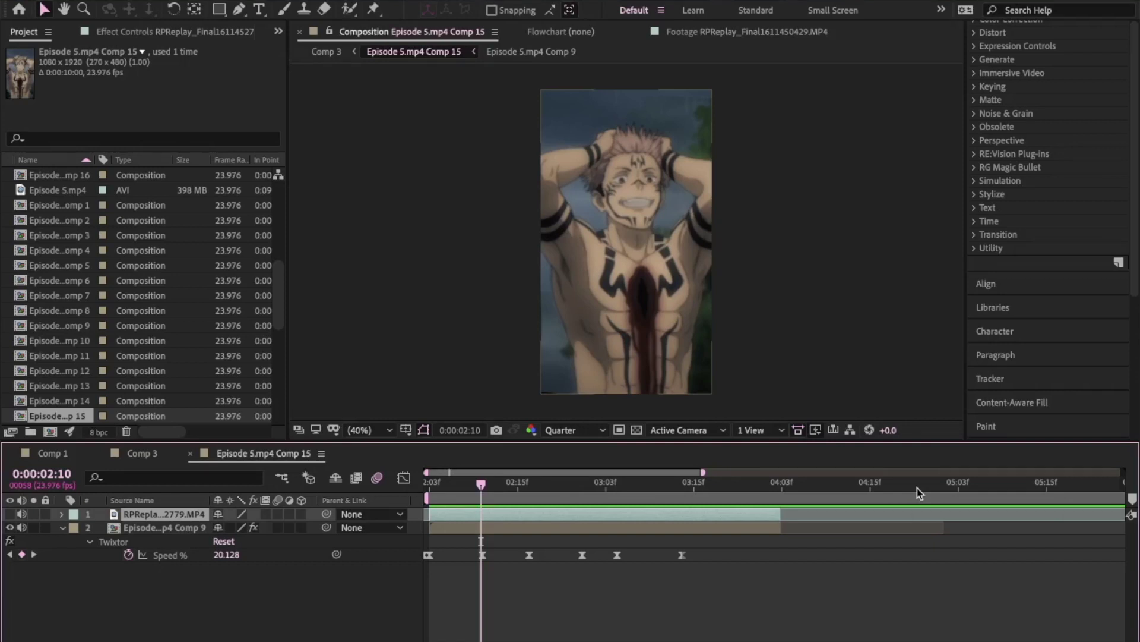
Preview Episode 5.mp4 Comp 15 from 0:00:02:03 and reveal the audio waveform of the selected MP4 layer
{"action": "left_click_drag", "start_coordinate": [481, 484], "coordinate": [429, 484]}
{"action": "key", "text": "space"}
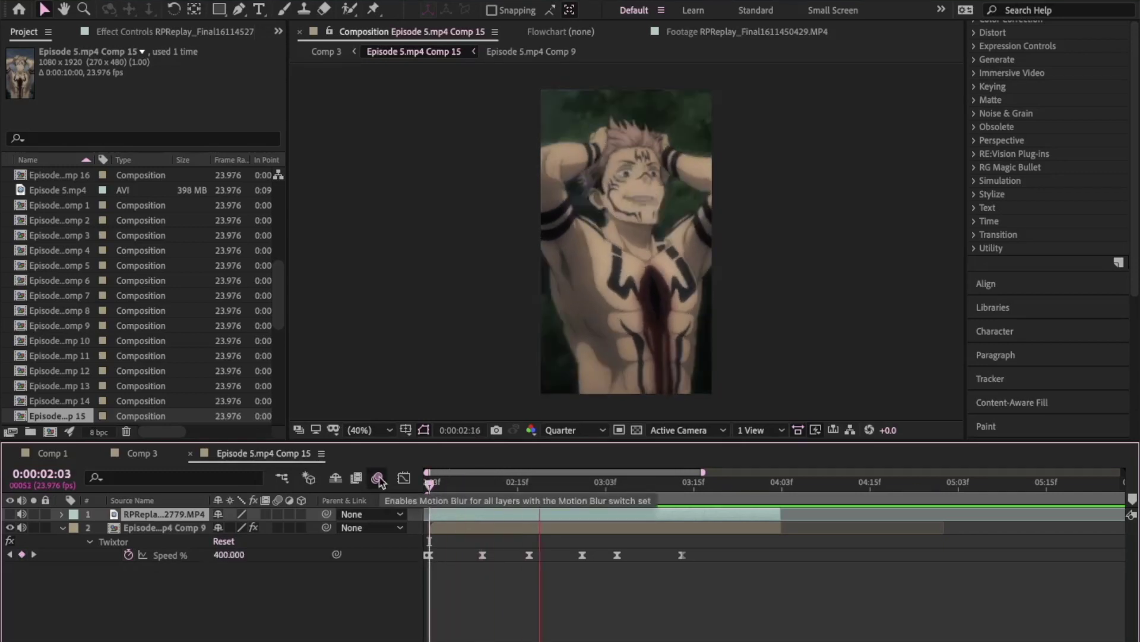
{"action": "key", "text": "space"}
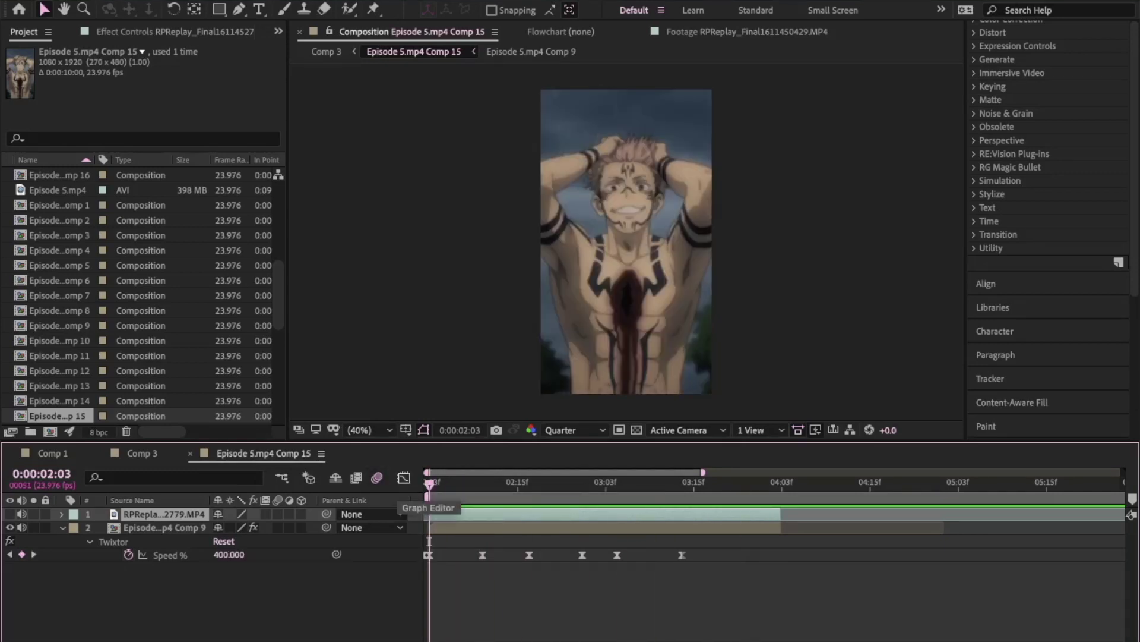
{"action": "key", "text": "l"}
{"action": "key", "text": "l"}
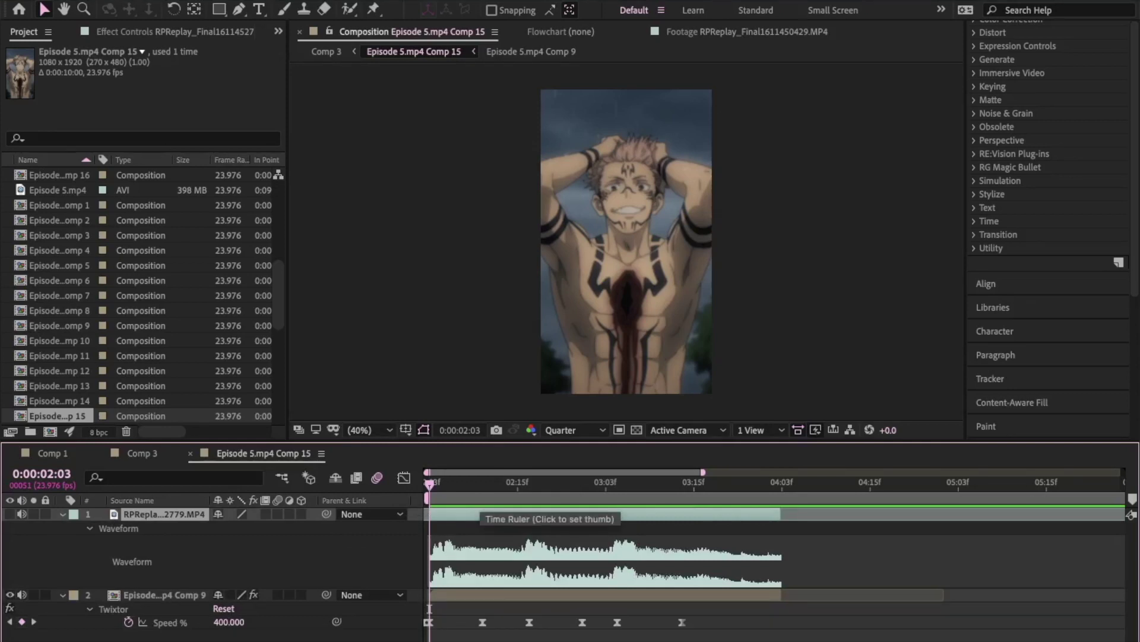
Compare the Speed % keyframe near 0:00:02:17 with the waveform peak, and step back to the keyframe at 0:00:02:10
{"action": "left_click", "coordinate": [532, 484]}
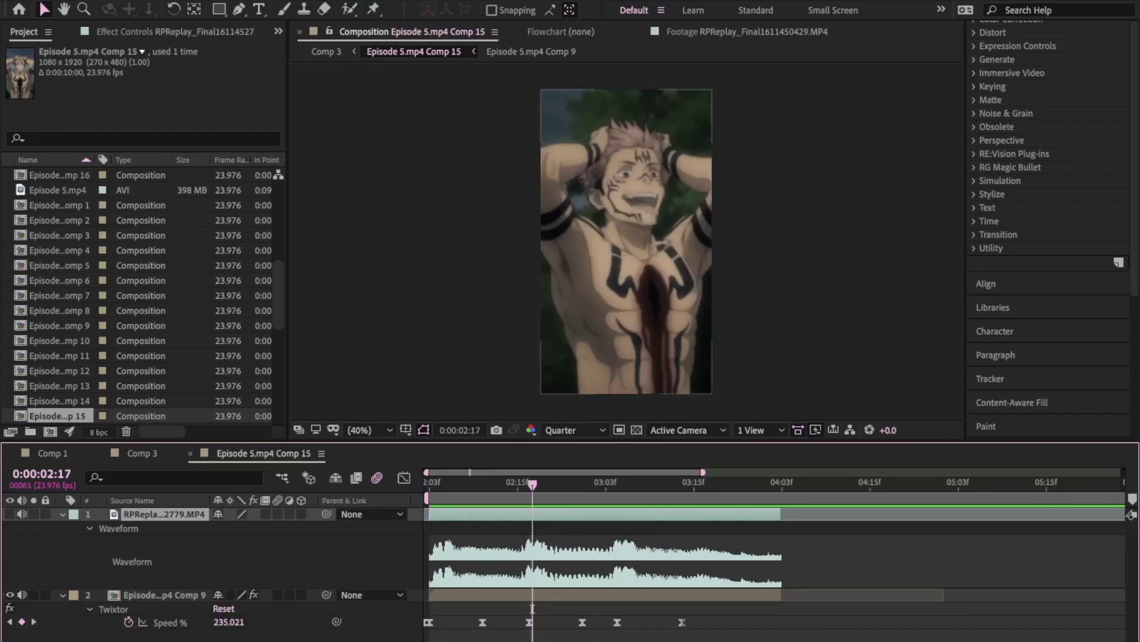
{"action": "key", "text": "Page_Up"}
{"action": "left_click", "coordinate": [529, 622]}
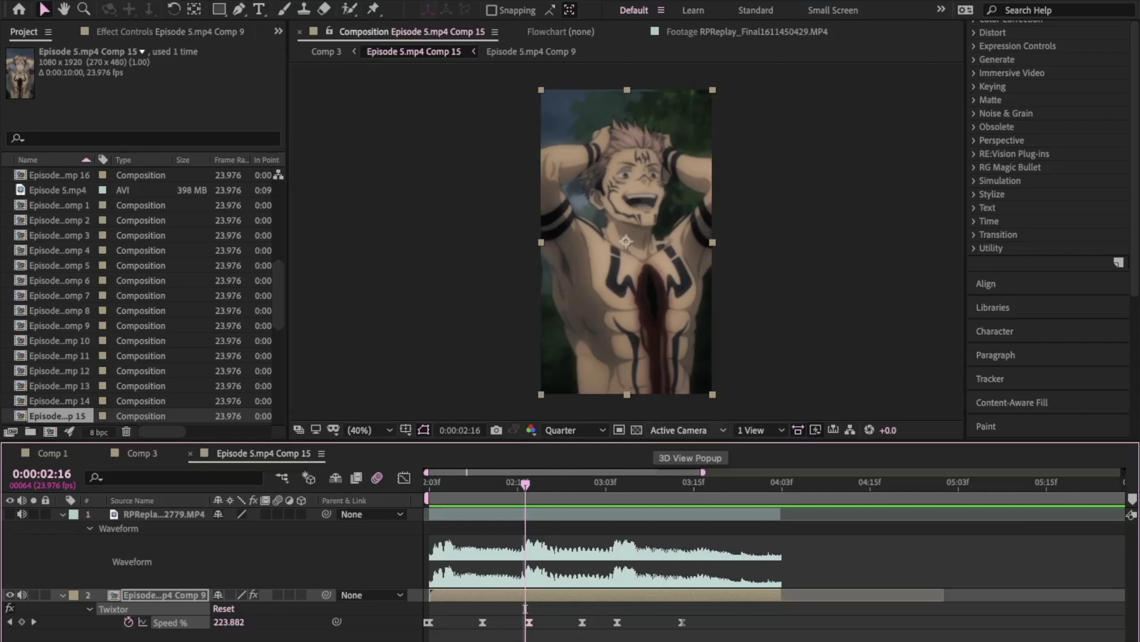
{"action": "key", "text": "Page_Up"}
{"action": "key", "text": "Page_Up"}
{"action": "key", "text": "Page_Up"}
{"action": "key", "text": "Page_Up"}
{"action": "key", "text": "Page_Up"}
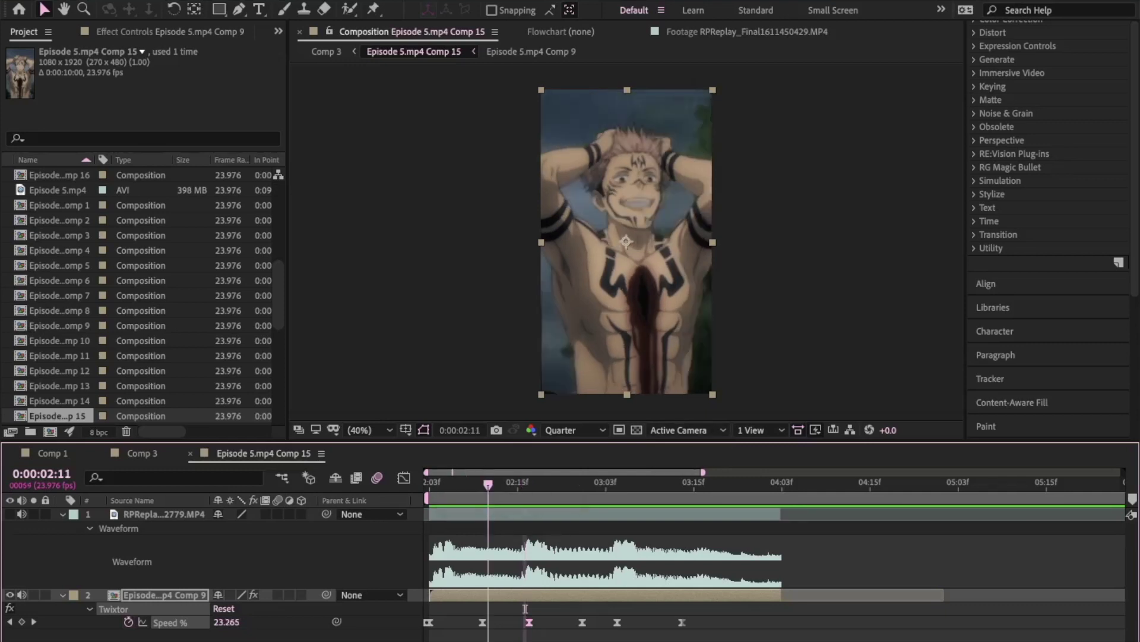
{"action": "key", "text": "Page_Up"}
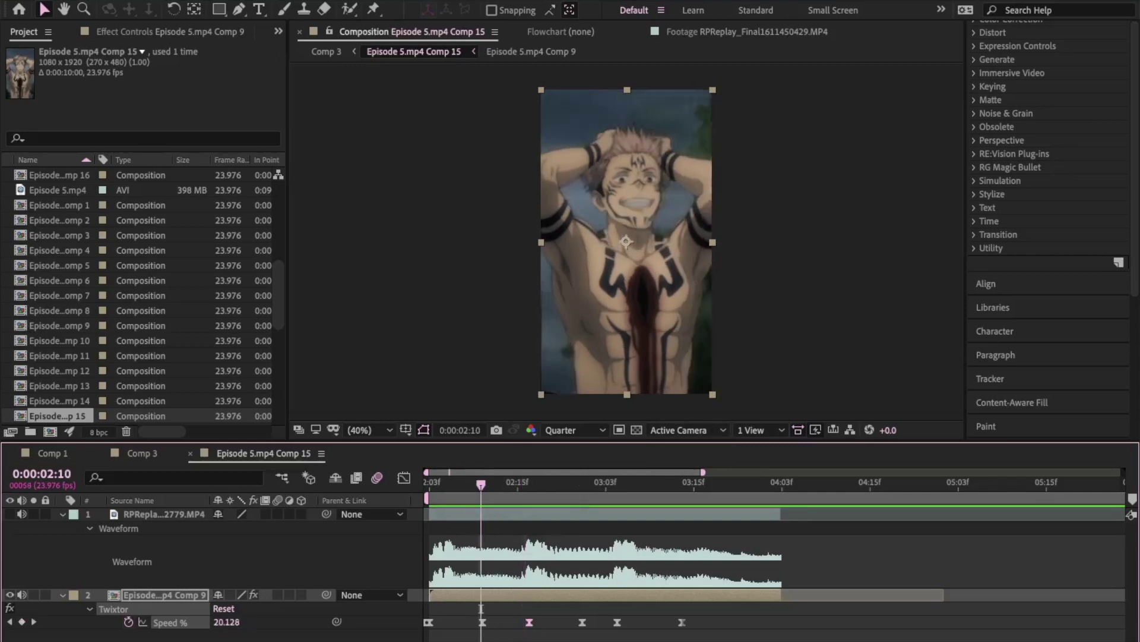
Show the Speed % curve in the Graph Editor with the 0:00:02:10 keyframe selected, and preview it from 0:00:02:03
{"action": "key", "text": "ctrl+v"}
{"action": "left_click", "coordinate": [404, 478]}
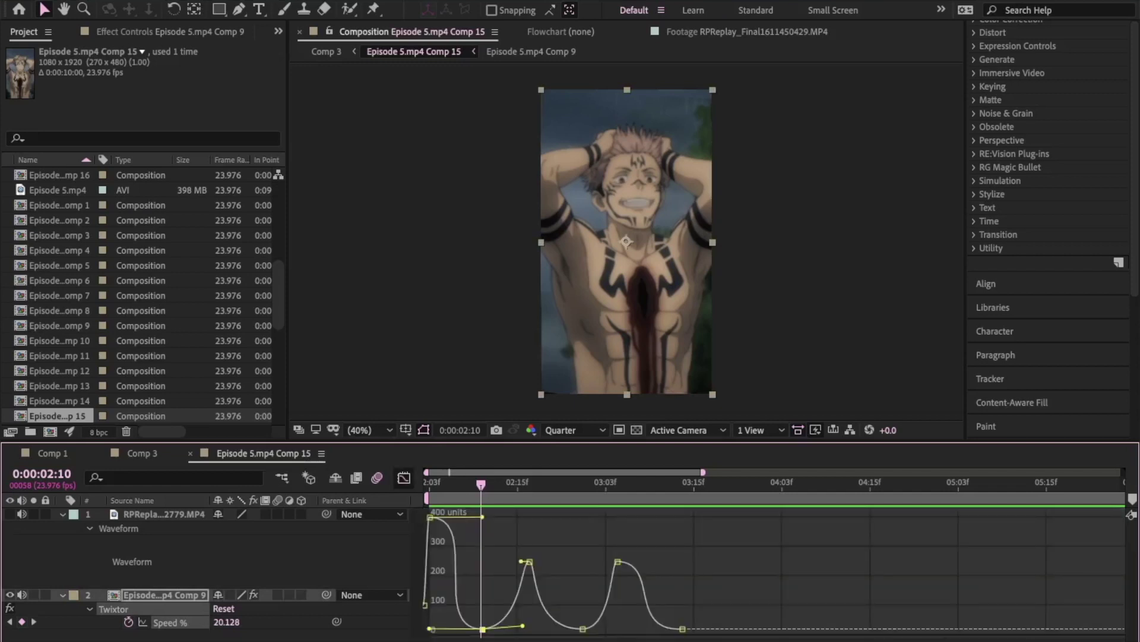
{"action": "key", "text": "Page_Up"}
{"action": "key", "text": "Page_Up"}
{"action": "key", "text": "Page_Up"}
{"action": "key", "text": "Page_Up"}
{"action": "key", "text": "Page_Up"}
{"action": "key", "text": "Page_Up"}
{"action": "key", "text": "Page_Up"}
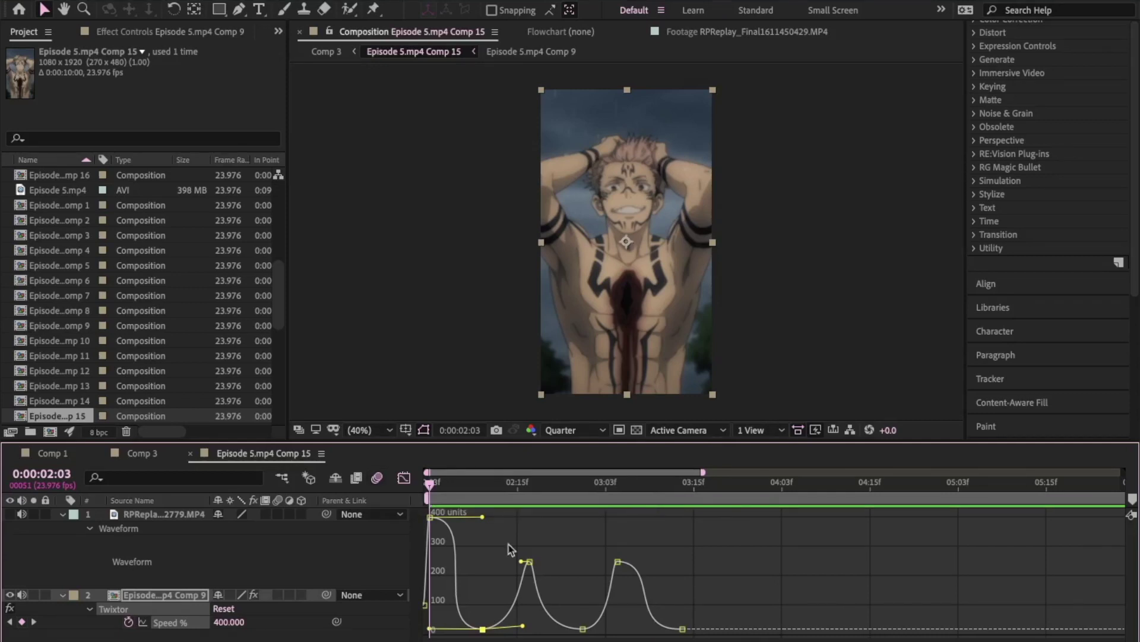
{"action": "key", "text": "space"}
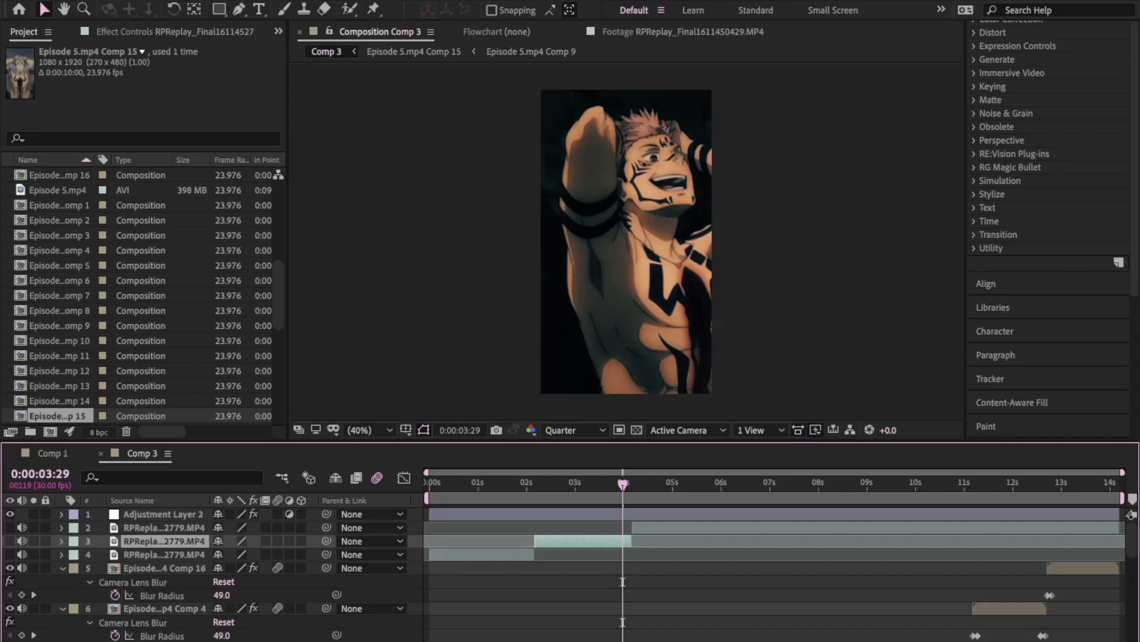
Play back the finished edit in Comp 3 from the start and move the playhead to 0:00:01:02
{"action": "key", "text": "space"}
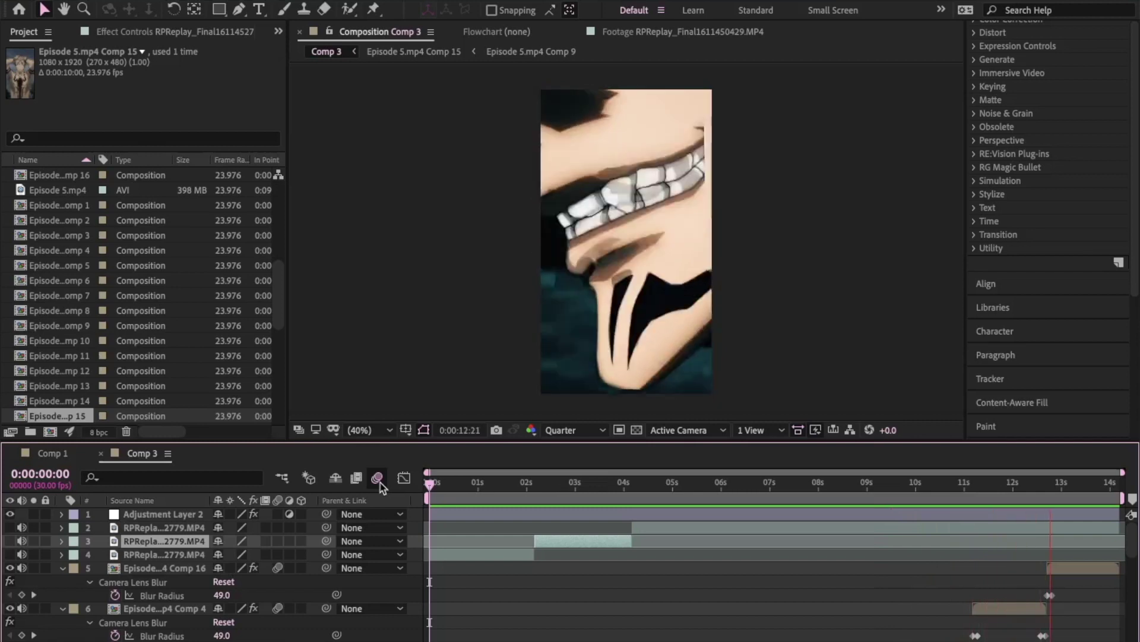
{"action": "left_click", "coordinate": [482, 482]}
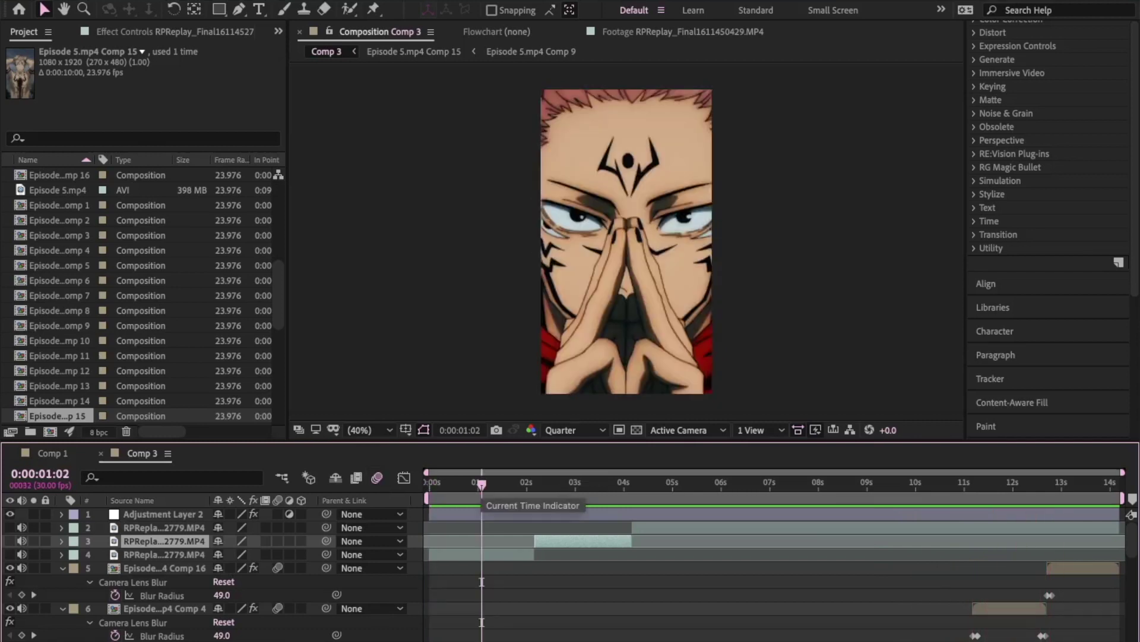